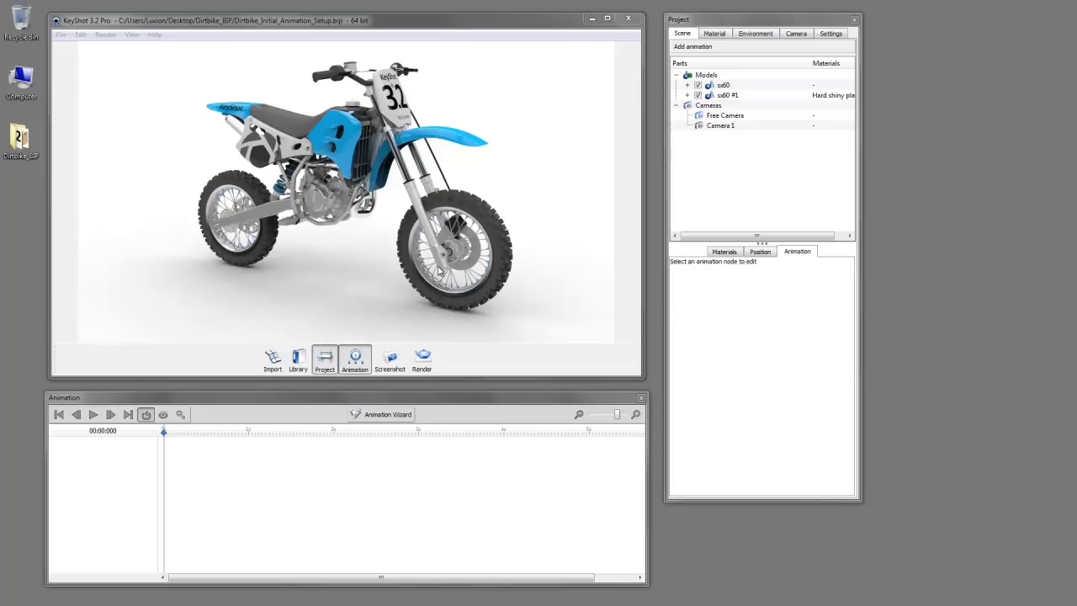
Step: Set the render resolution to 960 x 540 with Lock Aspect on, then enlarge the viewport to 967 x 544
{"action": "left_click", "coordinate": [796, 34]}
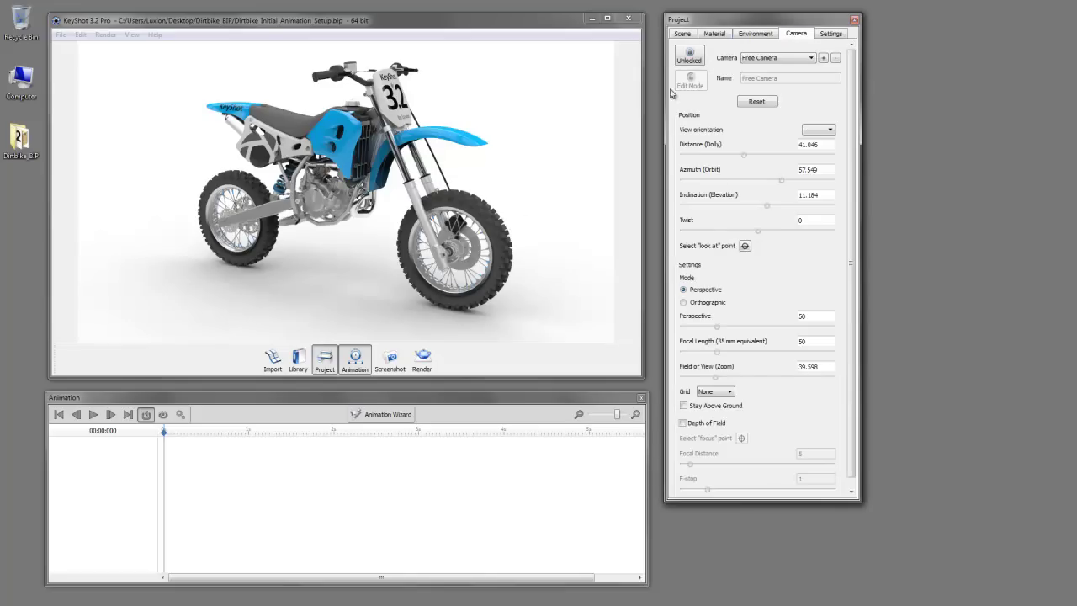
{"action": "left_click", "coordinate": [831, 34]}
{"action": "left_click", "coordinate": [769, 80]}
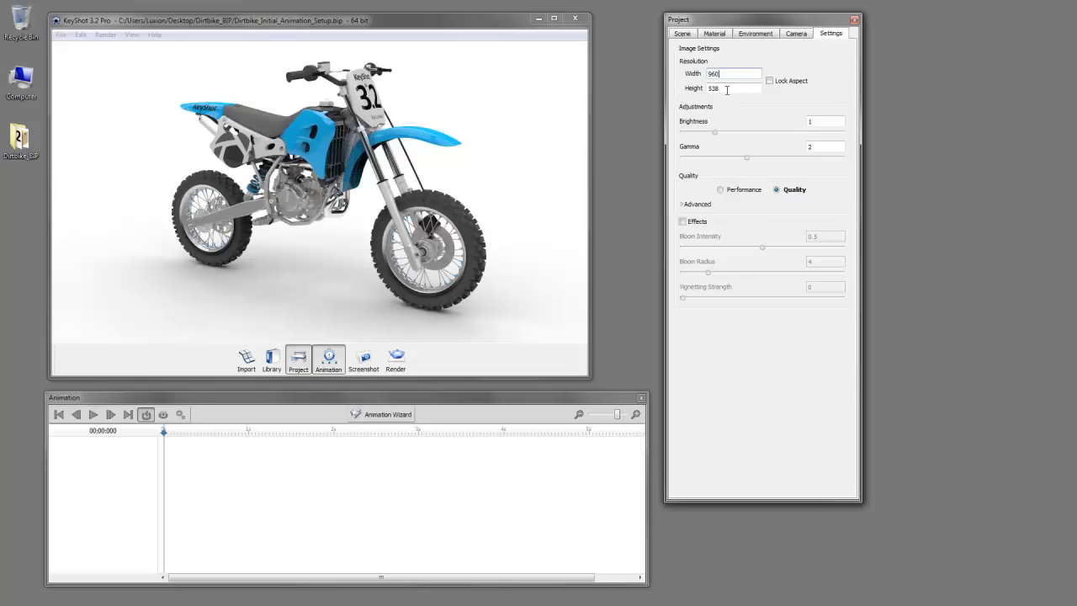
{"action": "key", "text": "Tab"}
{"action": "type", "text": "540"}
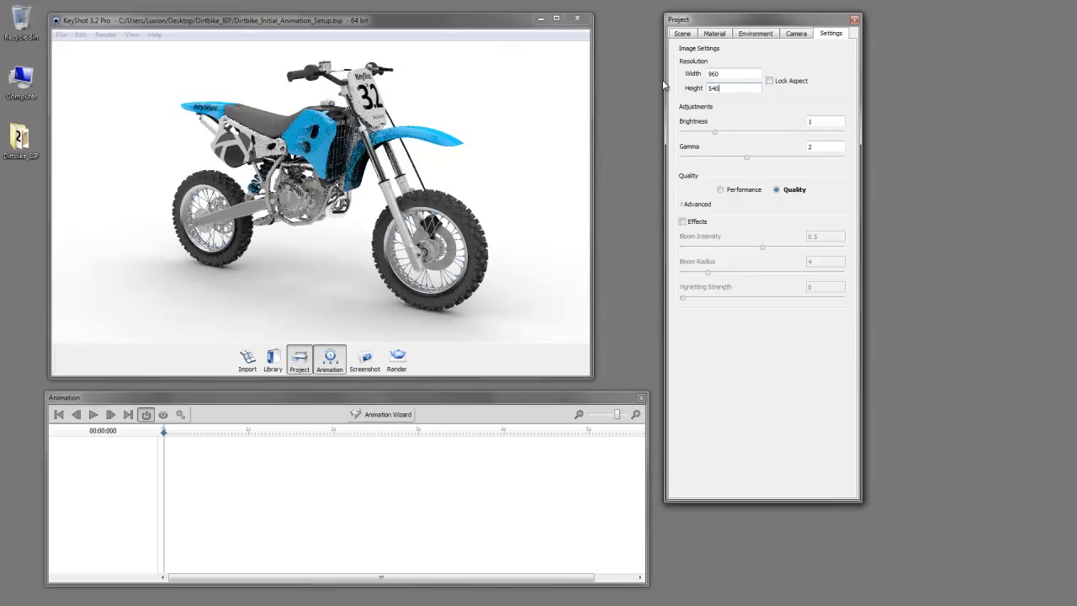
{"action": "key", "text": "Return"}
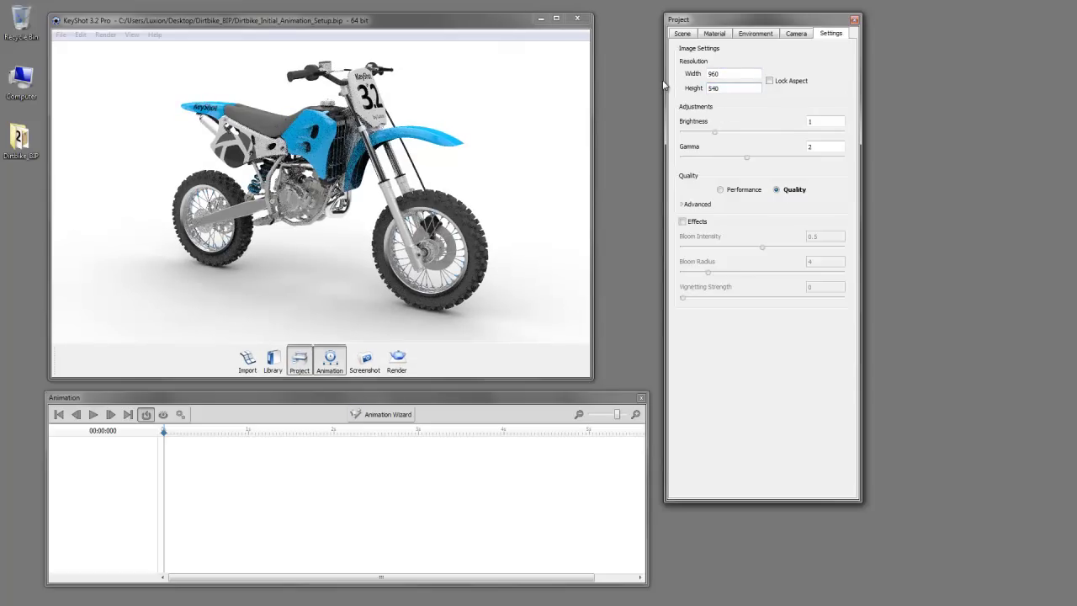
{"action": "left_click", "coordinate": [770, 81]}
{"action": "left_click_drag", "start_coordinate": [595, 389], "coordinate": [638, 390]}
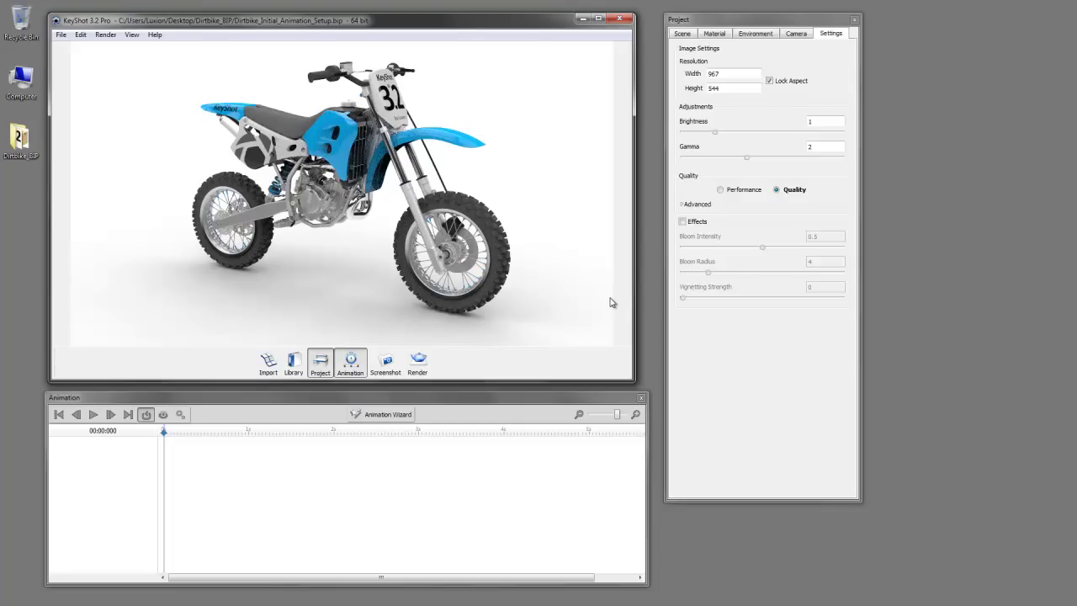
Step: Add a new camera and name it Exploded
{"action": "left_click", "coordinate": [795, 35]}
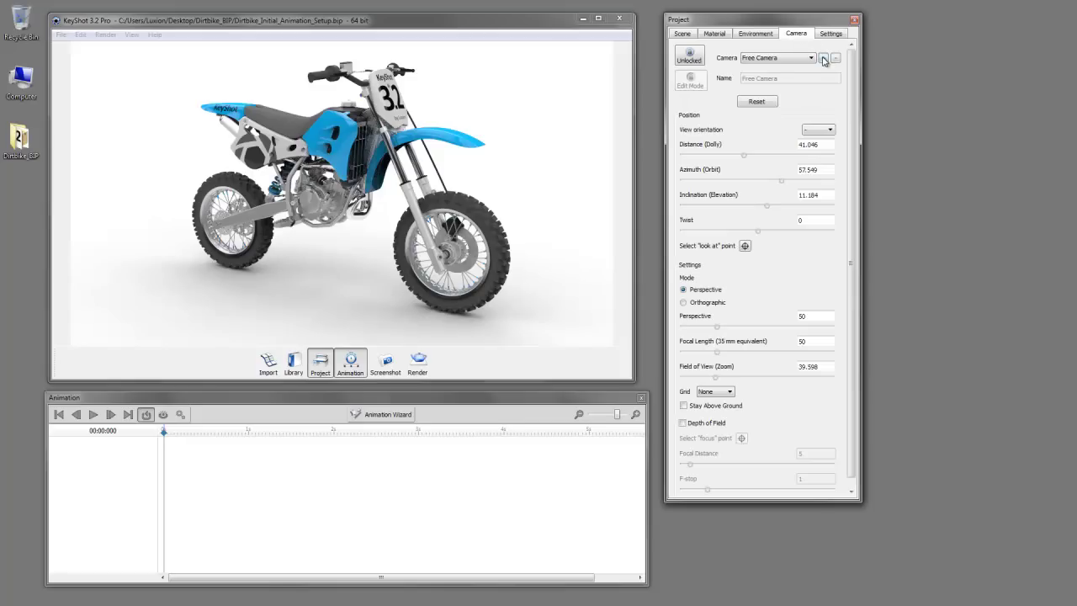
{"action": "left_click", "coordinate": [824, 58]}
{"action": "double_click", "coordinate": [755, 77]}
{"action": "type", "text": "Exploded"}
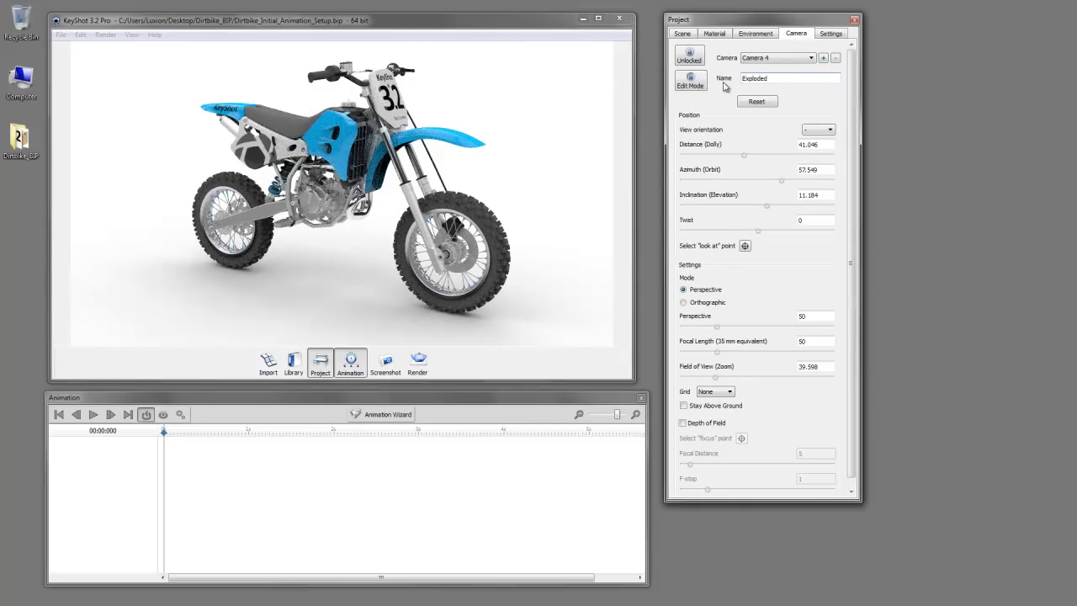
Step: Frame the Exploded camera farther back and lower (distance 55.724, azimuth 55.874, inclination 9.861)
{"action": "left_click", "coordinate": [684, 85]}
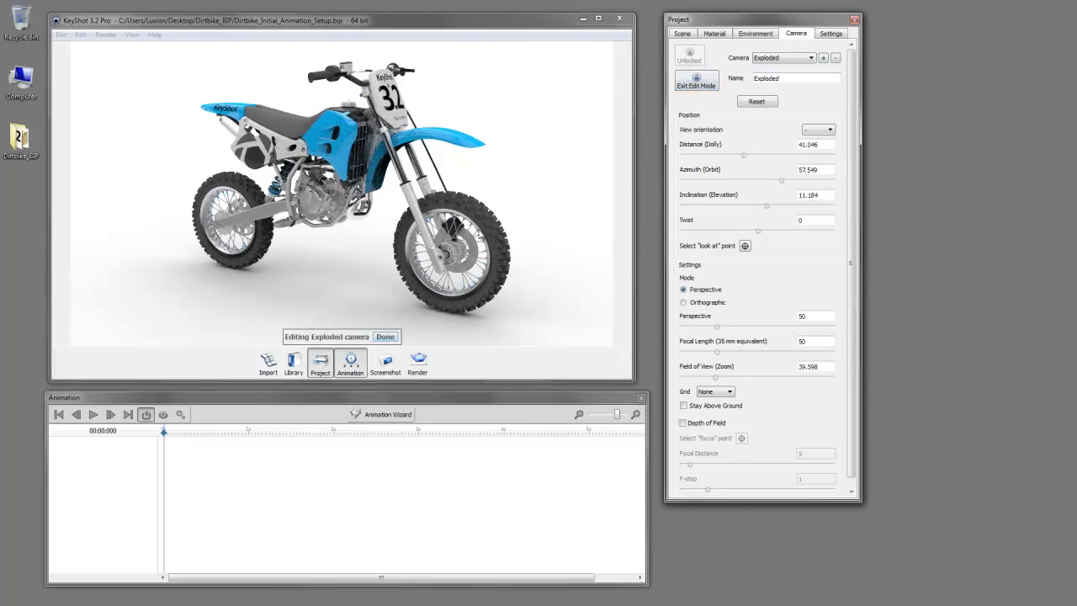
{"action": "scroll", "coordinate": [534, 211], "scroll_direction": "down", "scroll_amount": 5}
{"action": "middle_click_drag", "start_coordinate": [367, 244], "coordinate": [380, 244]}
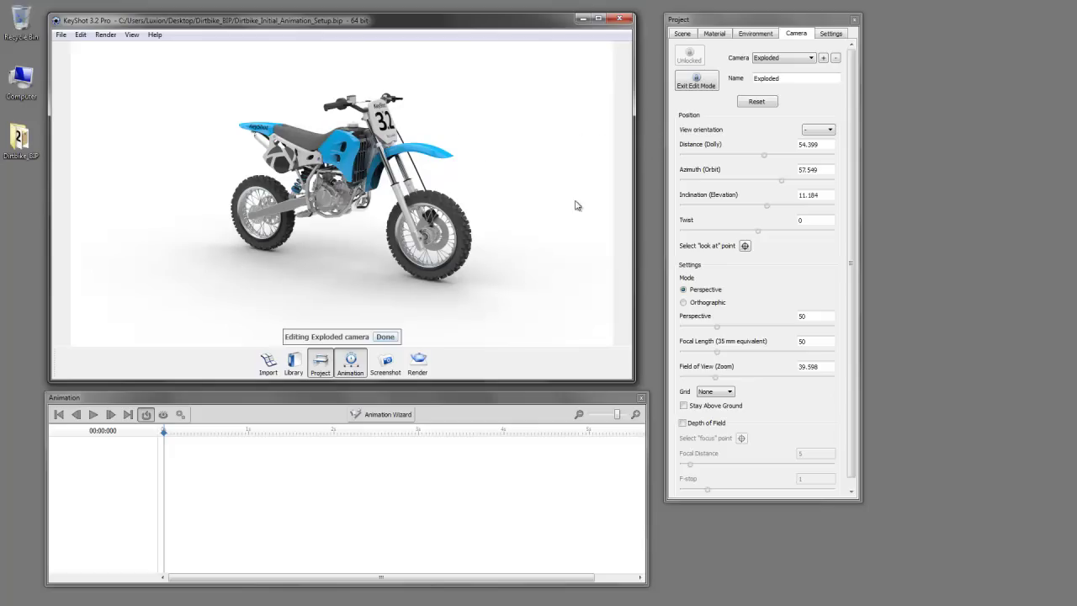
{"action": "scroll", "coordinate": [461, 276], "scroll_direction": "down", "scroll_amount": 1}
{"action": "left_click_drag", "start_coordinate": [461, 276], "coordinate": [464, 303]}
{"action": "left_click", "coordinate": [383, 337]}
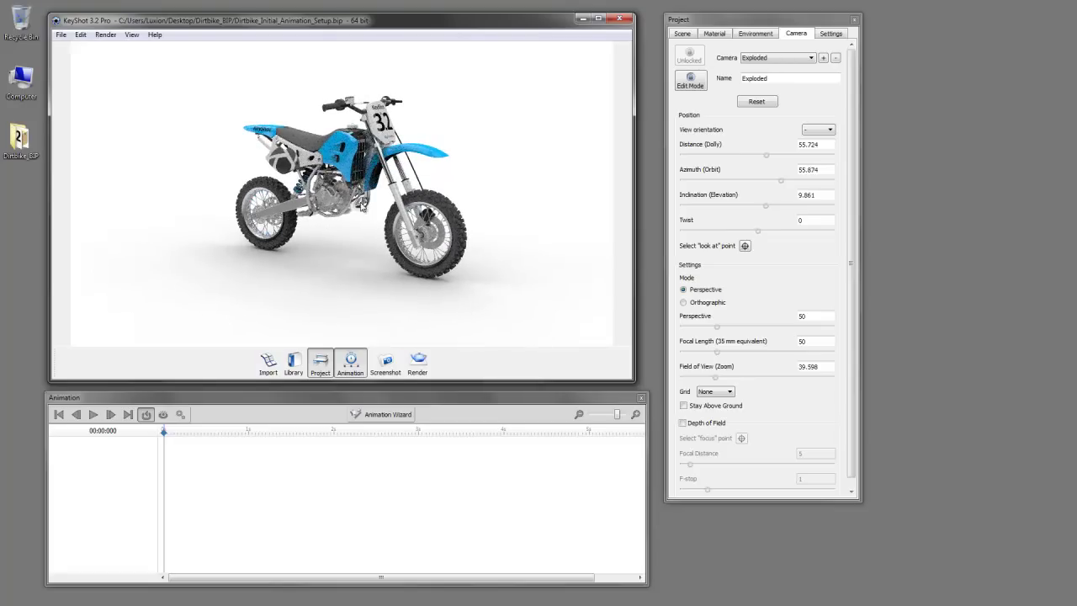
Step: Add a 360° orbit animation to the Exploded camera
{"action": "left_click", "coordinate": [680, 34]}
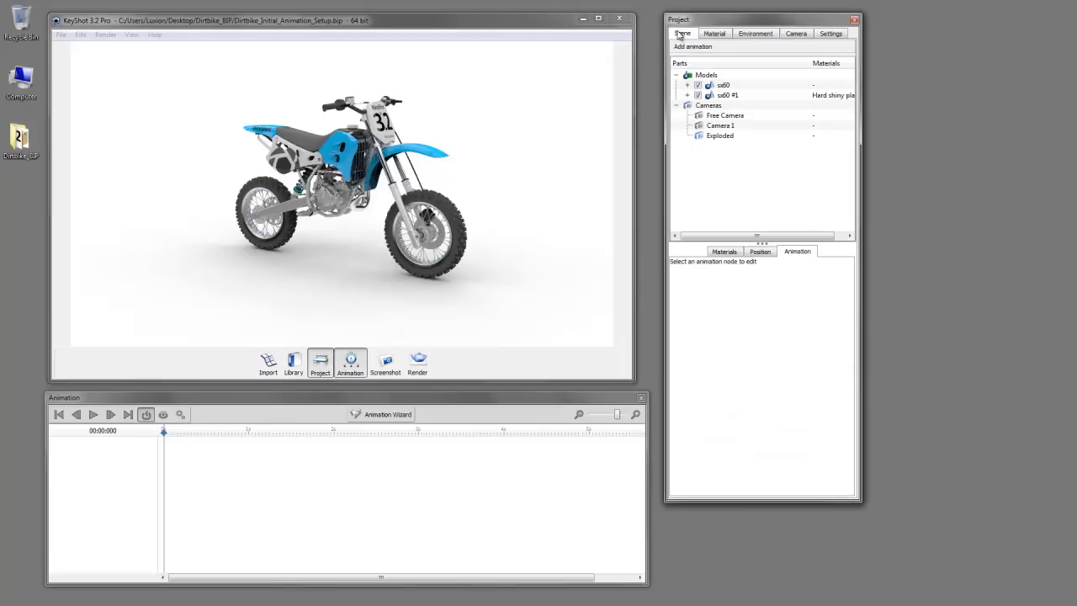
{"action": "left_click", "coordinate": [724, 136]}
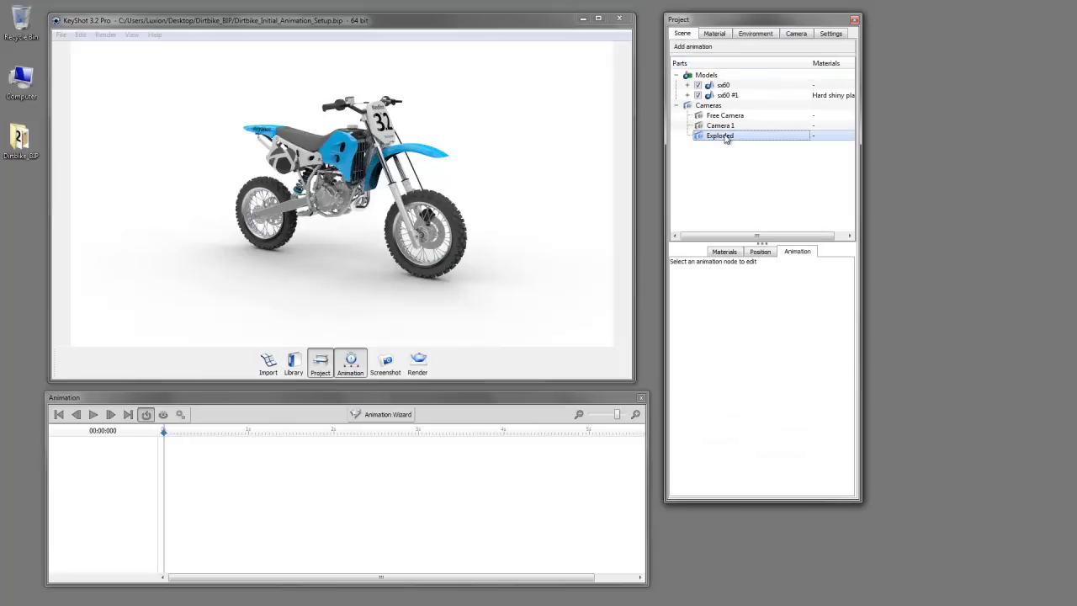
{"action": "right_click", "coordinate": [725, 139]}
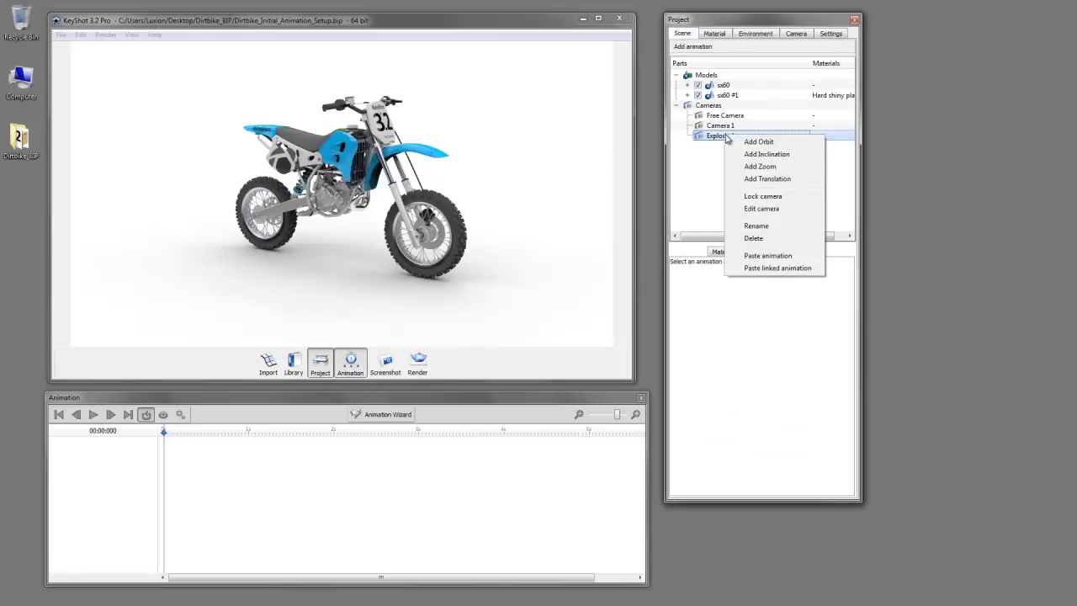
{"action": "left_click", "coordinate": [749, 144]}
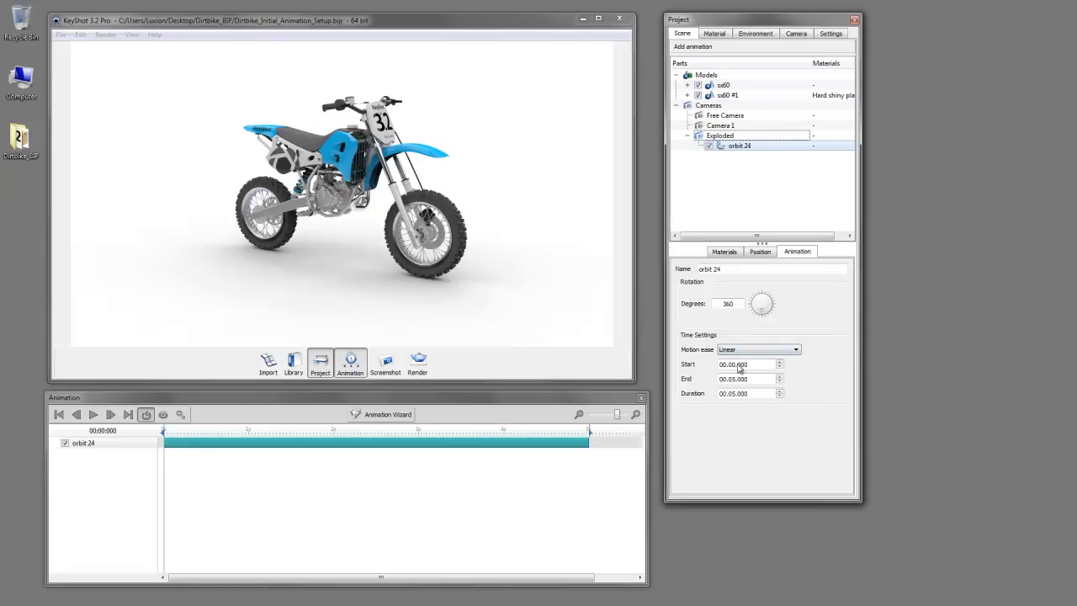
Step: Set the orbit's duration to 6 seconds and scrub the timeline to preview it
{"action": "left_click", "coordinate": [736, 394]}
{"action": "key", "text": "Up"}
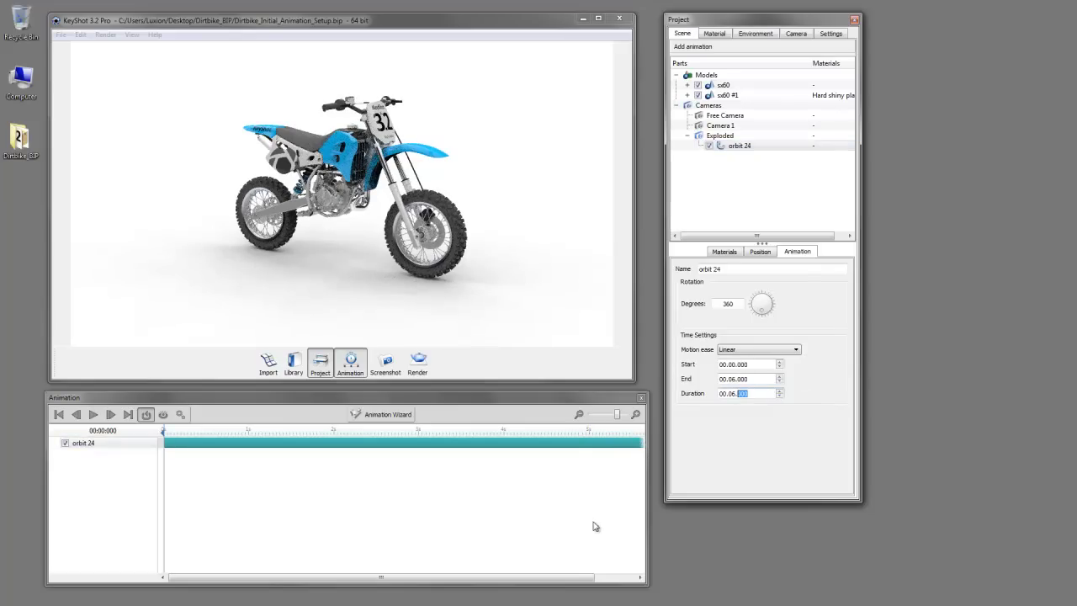
{"action": "left_click", "coordinate": [618, 414]}
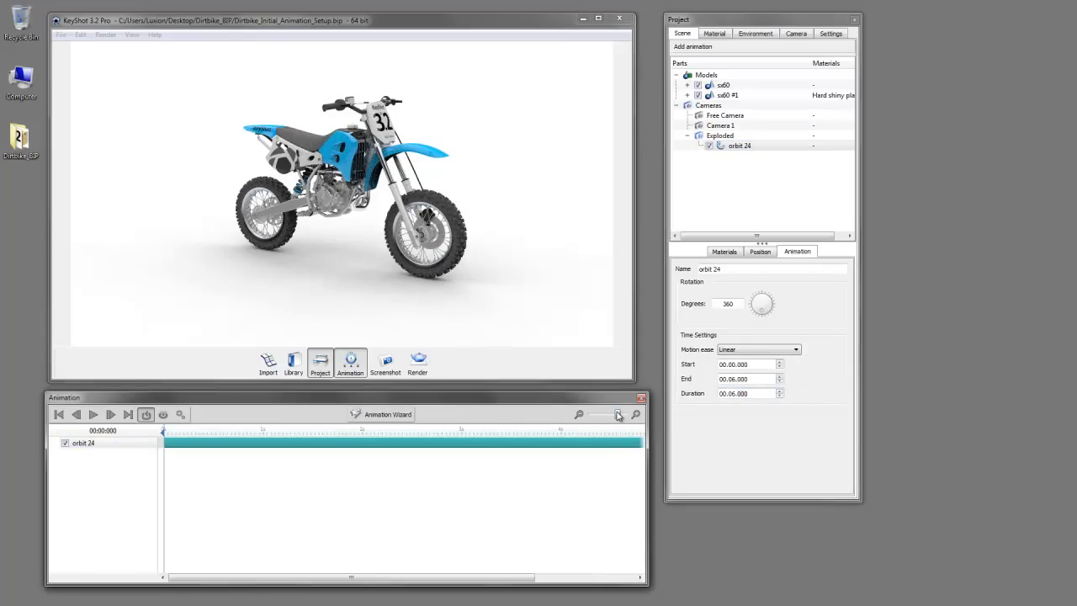
{"action": "left_click_drag", "start_coordinate": [618, 415], "coordinate": [615, 415]}
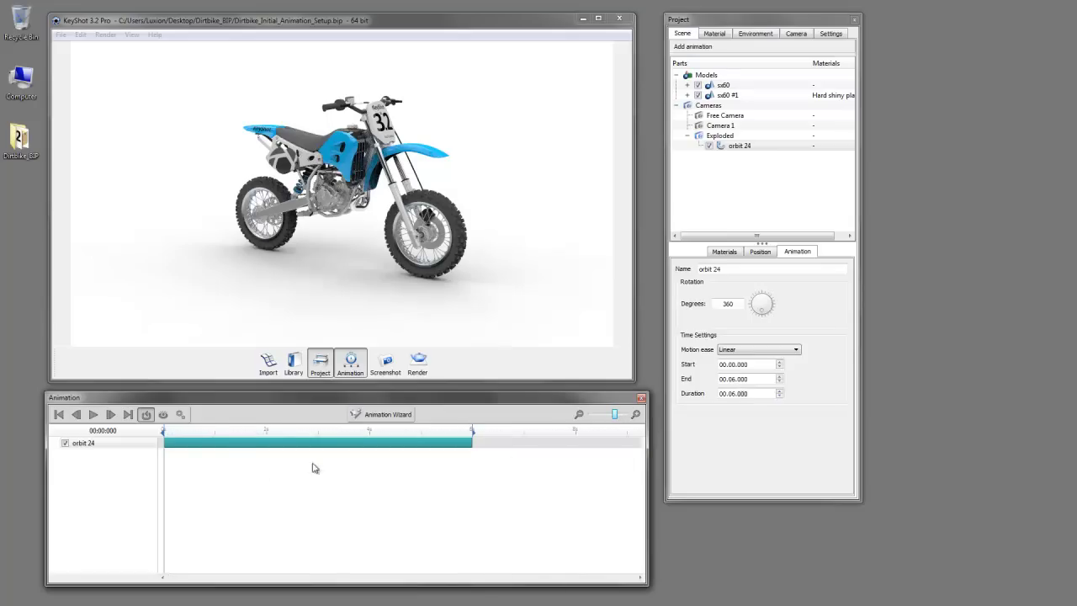
{"action": "mouse_move", "coordinate": [166, 434]}
{"action": "left_mouse_down"}
{"action": "mouse_move", "coordinate": [466, 417]}
{"action": "mouse_move", "coordinate": [163, 430]}
{"action": "left_mouse_up"}
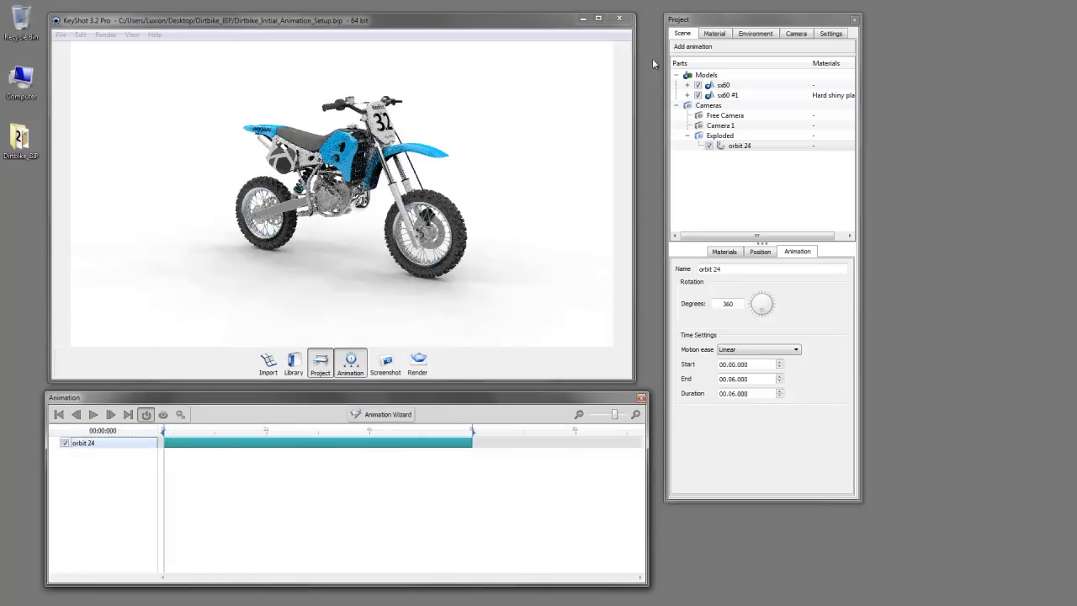
Step: Under sx60 > body_panels, add a one-second translation to stock_fairing and scrub to preview it
{"action": "left_click", "coordinate": [687, 85]}
{"action": "left_click", "coordinate": [741, 117]}
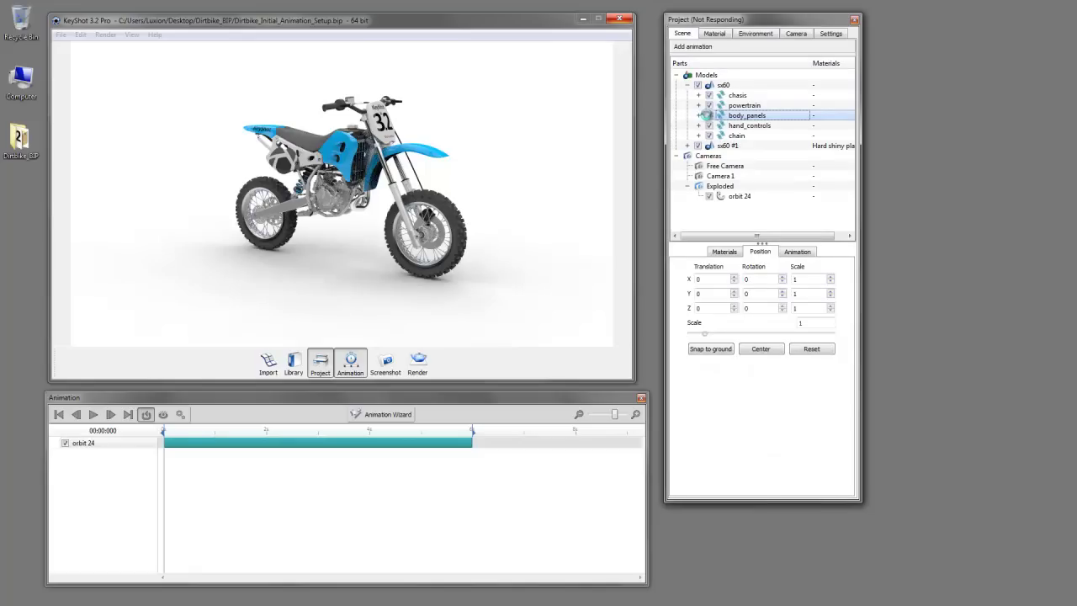
{"action": "left_click", "coordinate": [698, 115]}
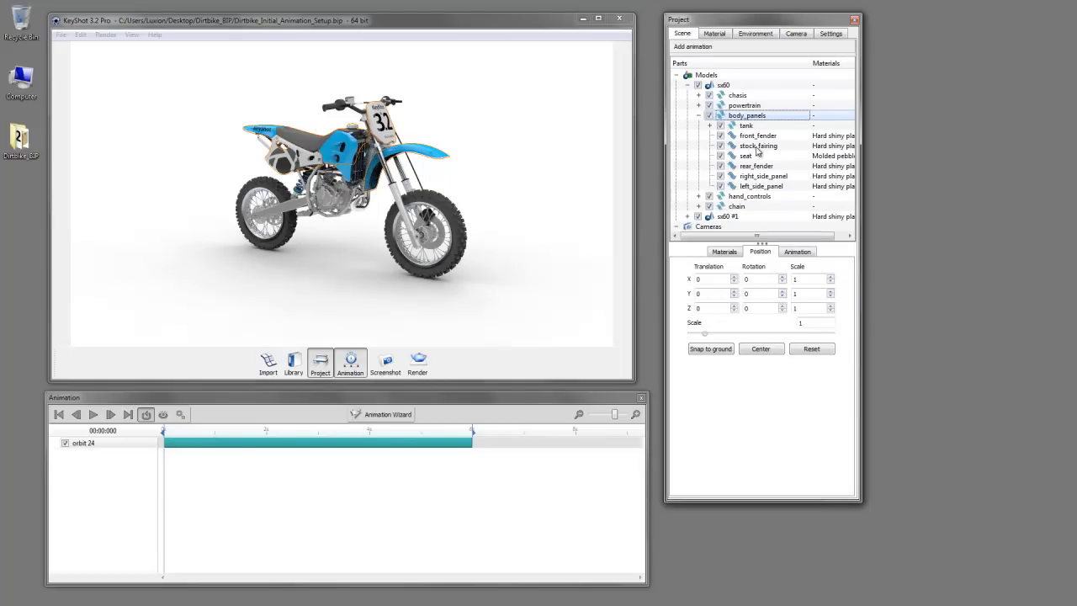
{"action": "left_click", "coordinate": [754, 147]}
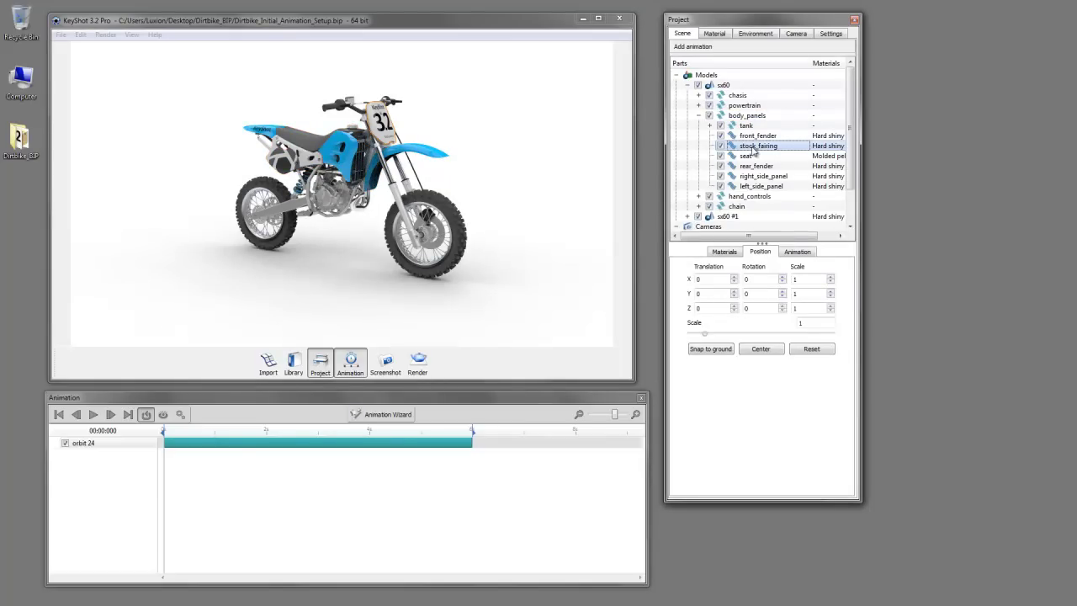
{"action": "right_click", "coordinate": [754, 150]}
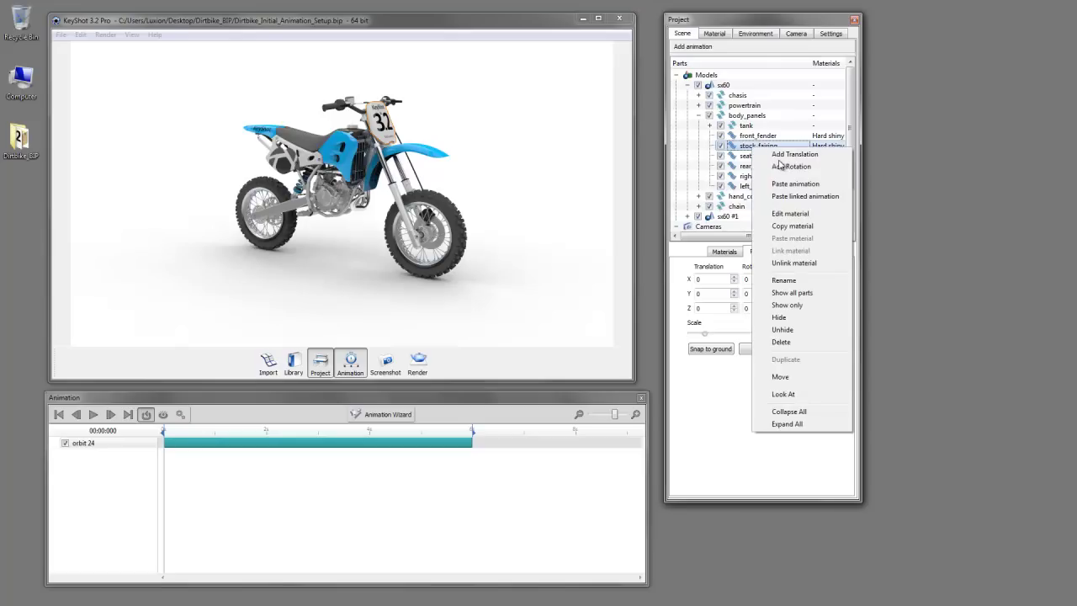
{"action": "left_click", "coordinate": [786, 157]}
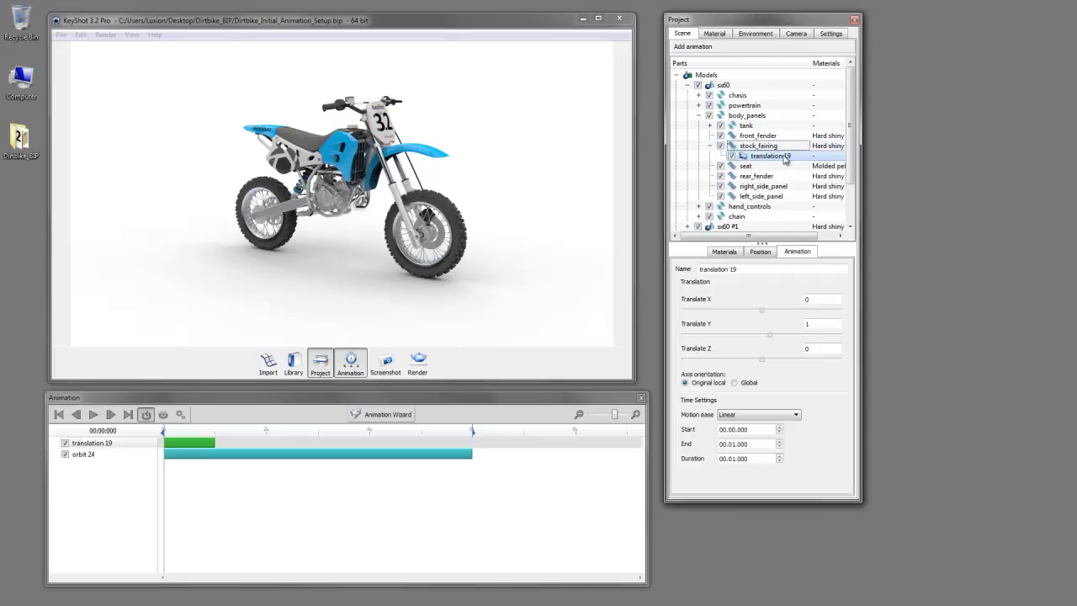
{"action": "left_click", "coordinate": [167, 430]}
{"action": "left_click_drag", "start_coordinate": [171, 430], "coordinate": [213, 430]}
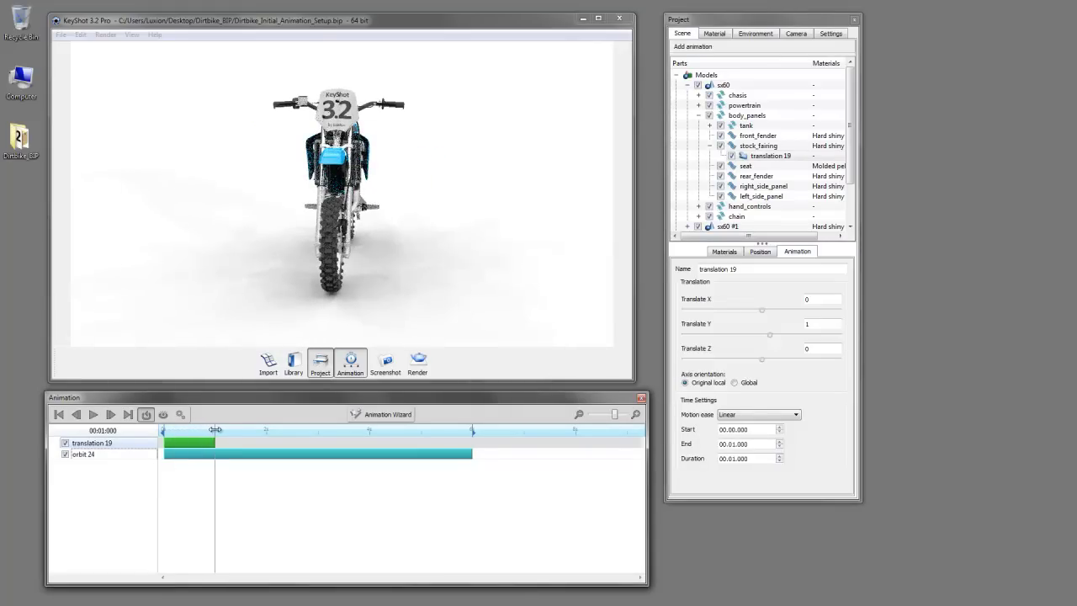
Step: With the orbit temporarily disabled, rename translation 19 to Fairing
{"action": "left_click", "coordinate": [64, 455]}
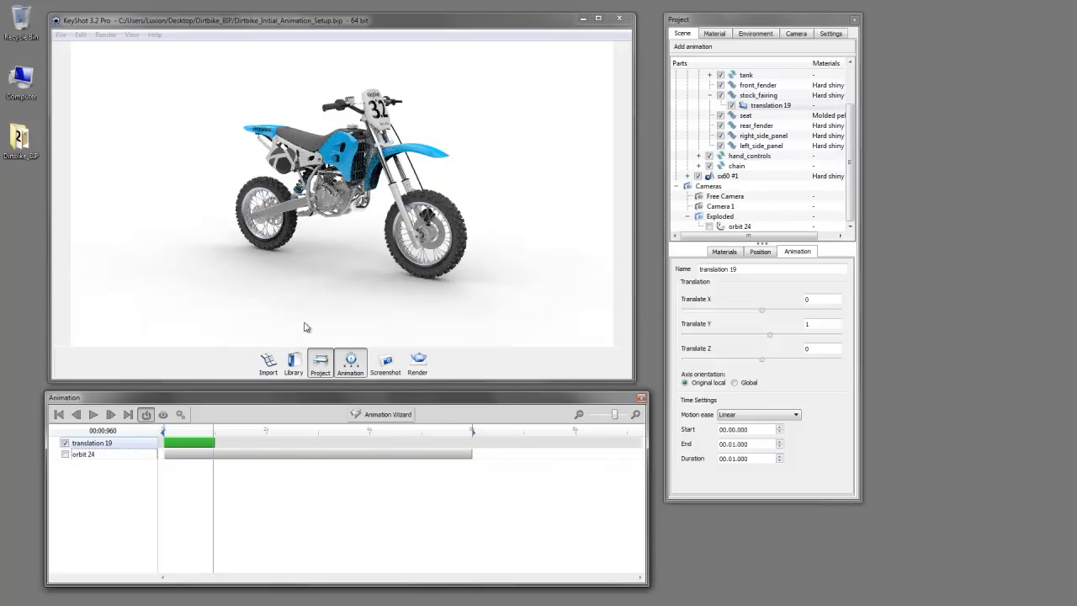
{"action": "left_click", "coordinate": [759, 270]}
{"action": "triple_click", "coordinate": [743, 267]}
{"action": "type", "text": "Fairing"}
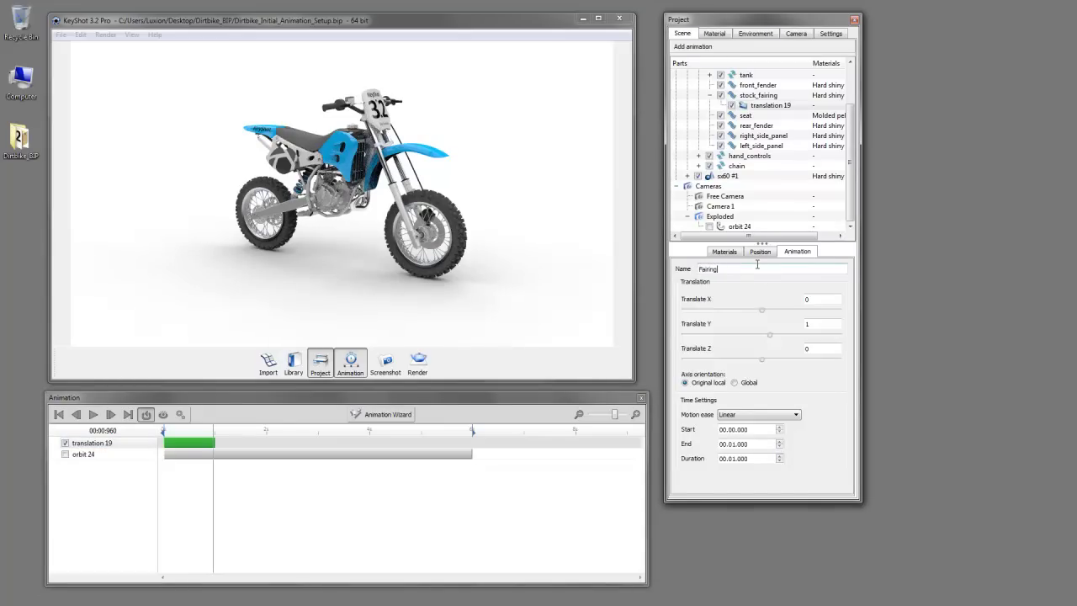
{"action": "key", "text": "Return"}
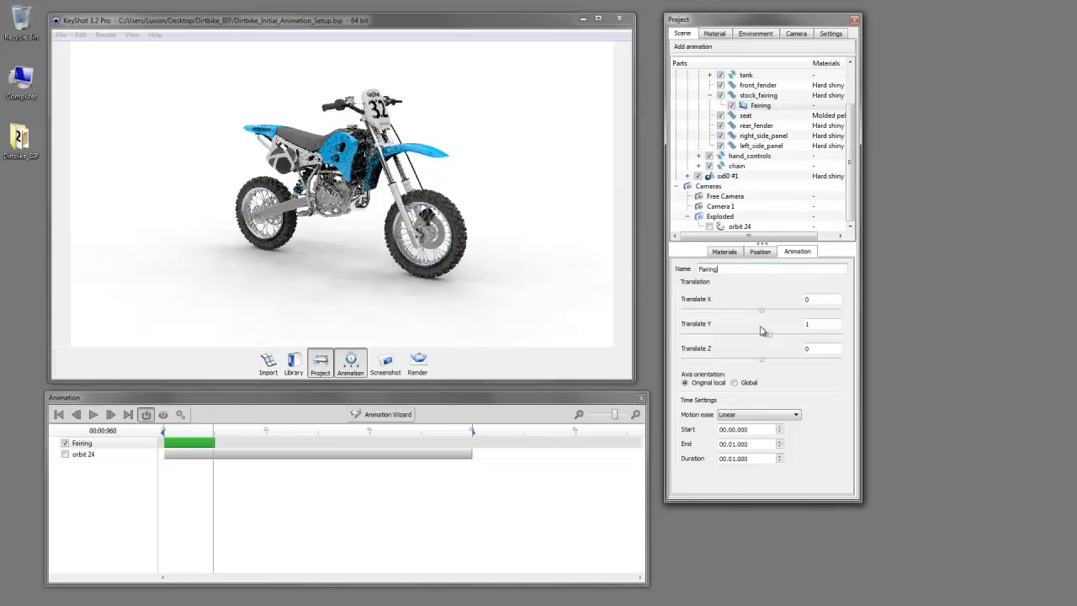
Step: Set the Fairing translation to Y 0 and X -4
{"action": "left_click_drag", "start_coordinate": [821, 326], "coordinate": [796, 324]}
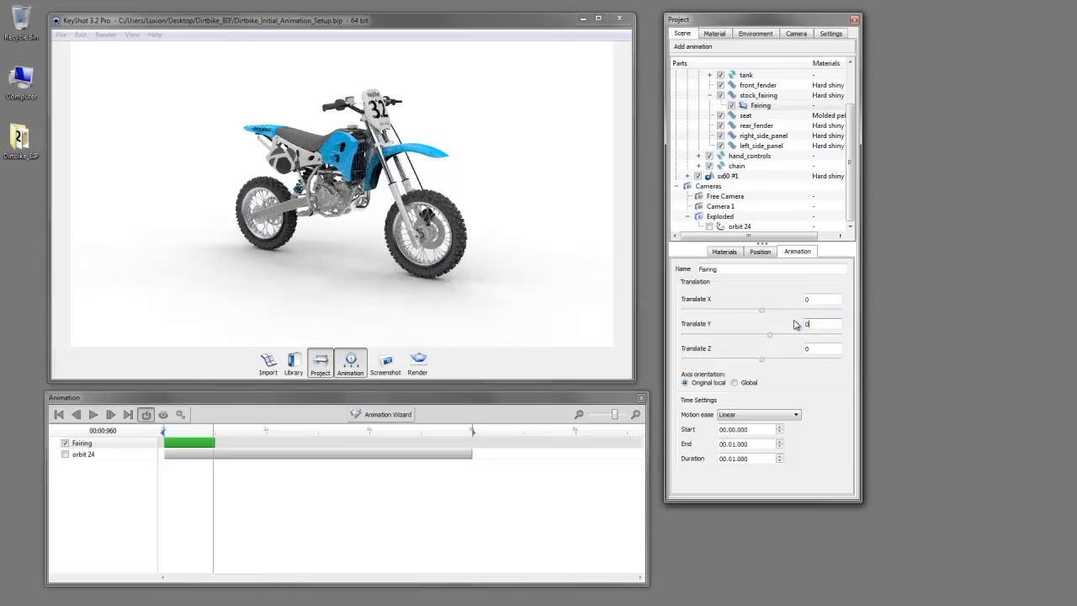
{"action": "left_click", "coordinate": [810, 300]}
{"action": "type", "text": "4"}
{"action": "key", "text": "Return"}
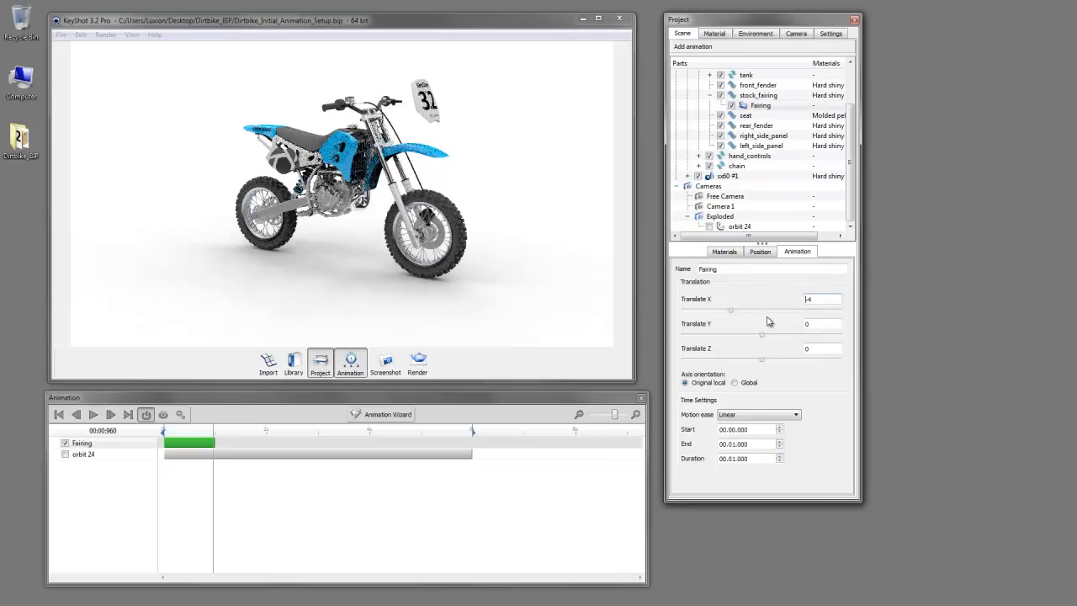
Step: Copy the Fairing animation and paste it as a linked animation onto front_fender
{"action": "right_click", "coordinate": [770, 110]}
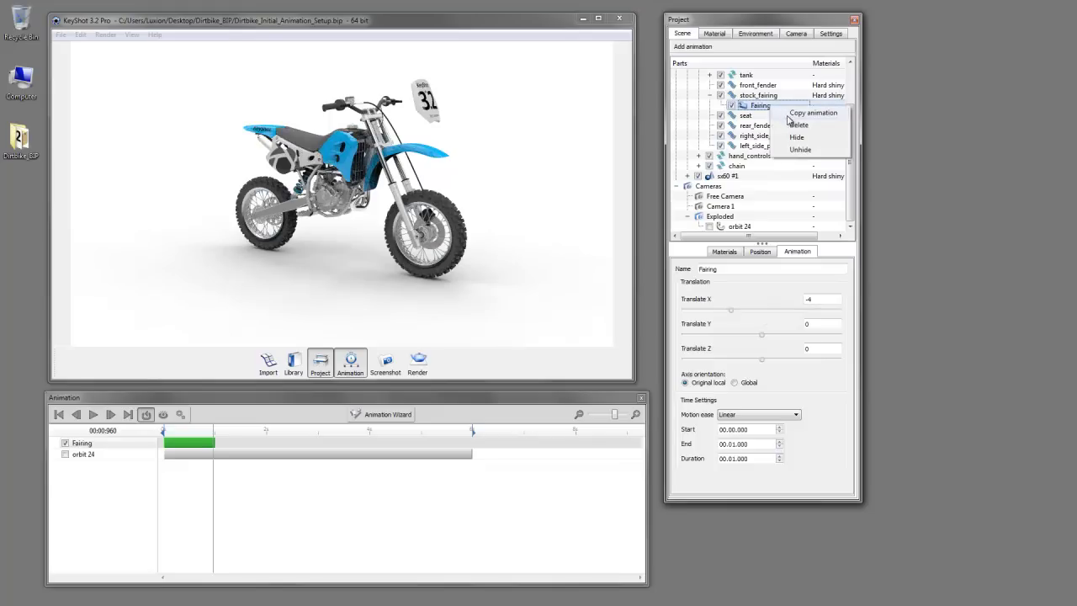
{"action": "left_click", "coordinate": [797, 117]}
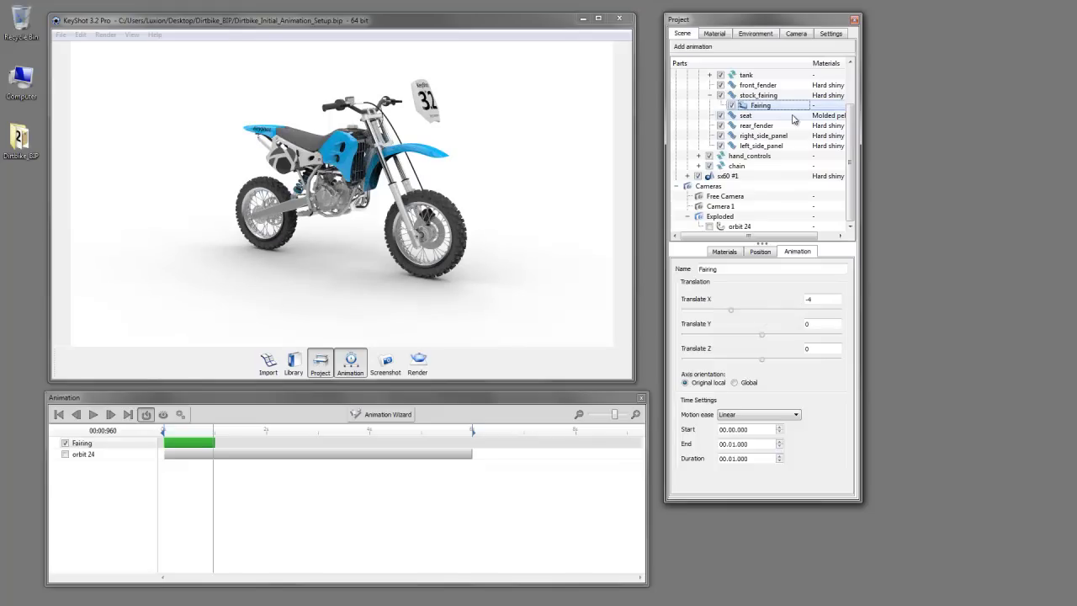
{"action": "left_click", "coordinate": [766, 87]}
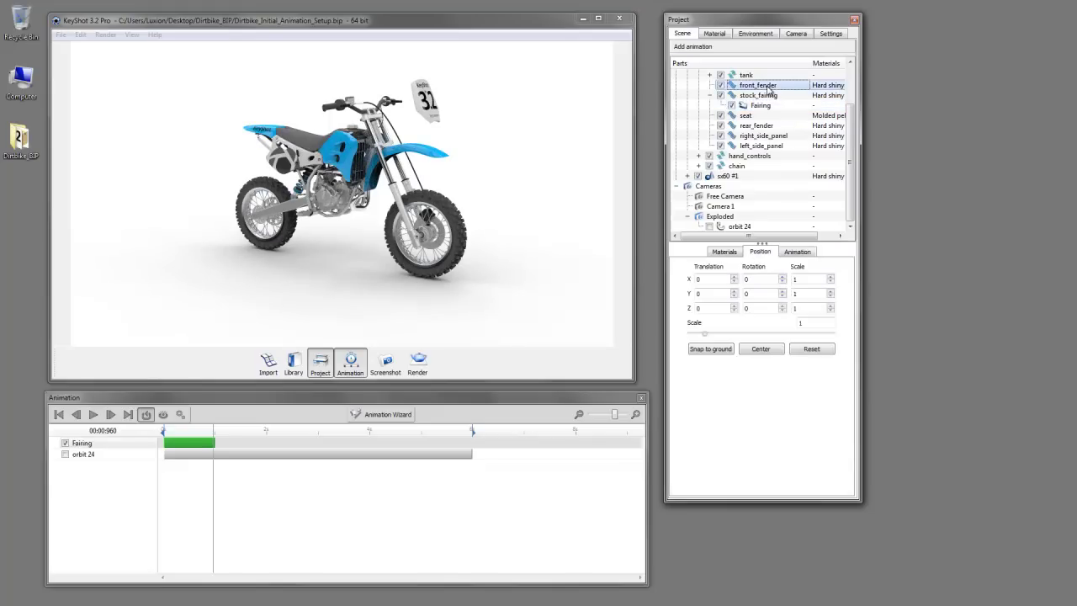
{"action": "right_click", "coordinate": [768, 88]}
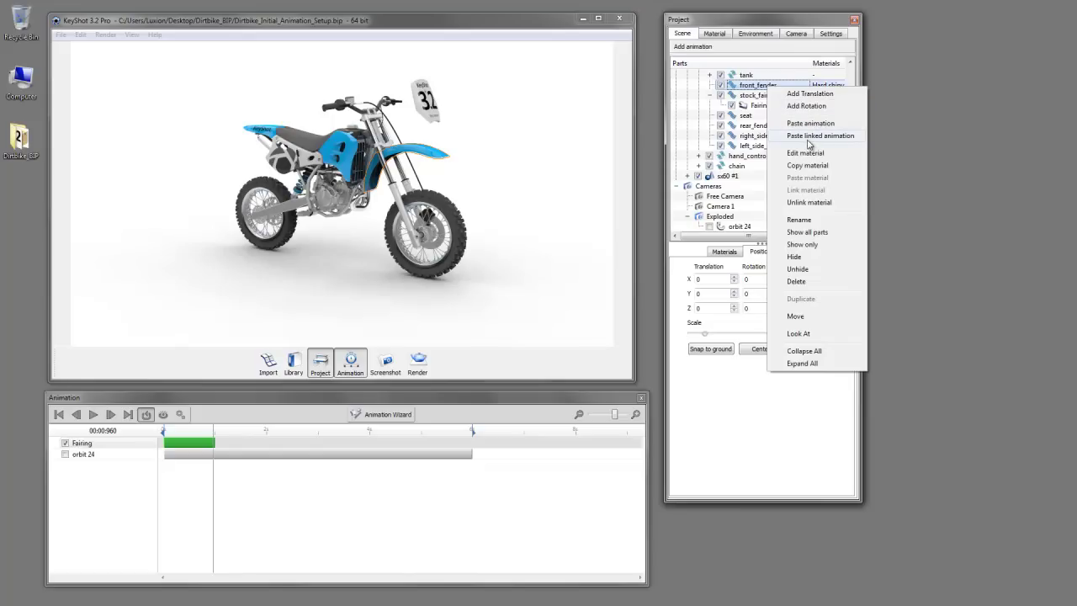
{"action": "left_click", "coordinate": [808, 138]}
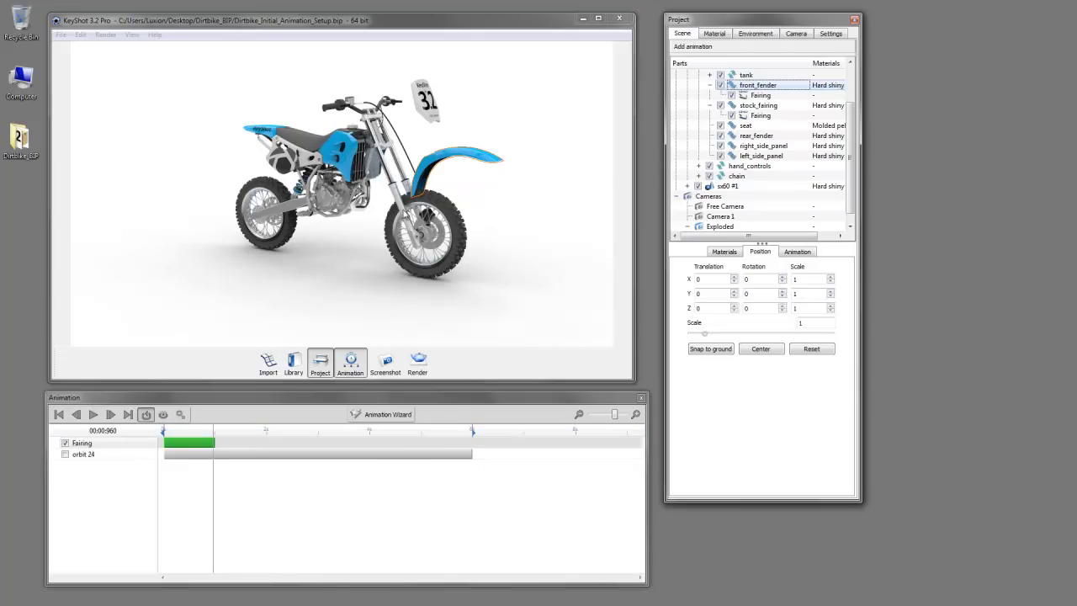
Step: Add a 45° rotation about Z to front_fender, preview it, and collapse the tree branches
{"action": "right_click", "coordinate": [770, 86]}
{"action": "left_click", "coordinate": [800, 107]}
{"action": "left_click", "coordinate": [722, 334]}
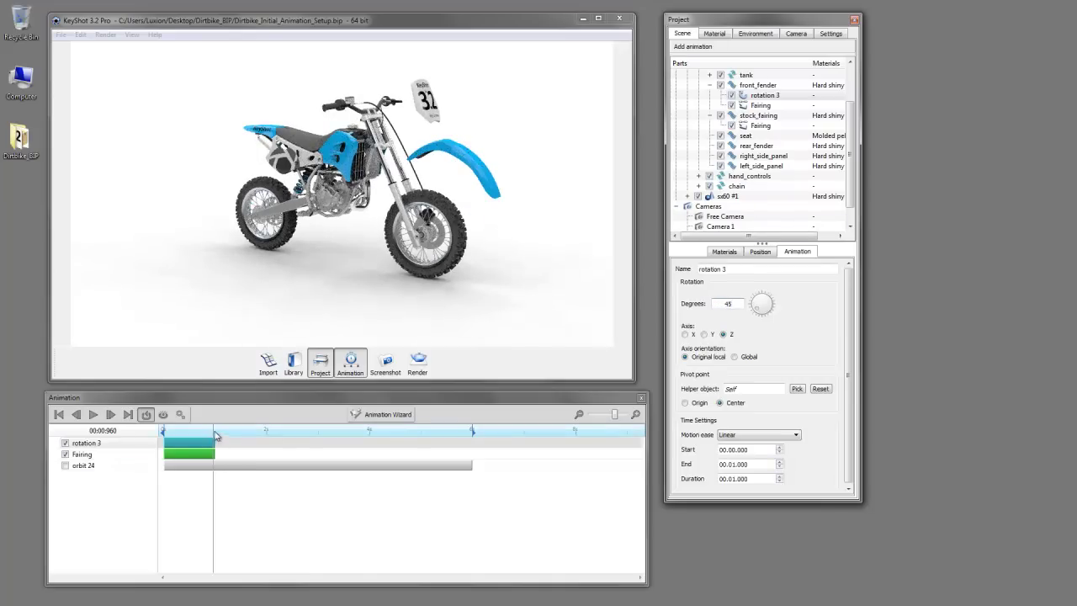
{"action": "mouse_move", "coordinate": [214, 431]}
{"action": "left_mouse_down"}
{"action": "mouse_move", "coordinate": [198, 430]}
{"action": "mouse_move", "coordinate": [211, 434]}
{"action": "left_mouse_up"}
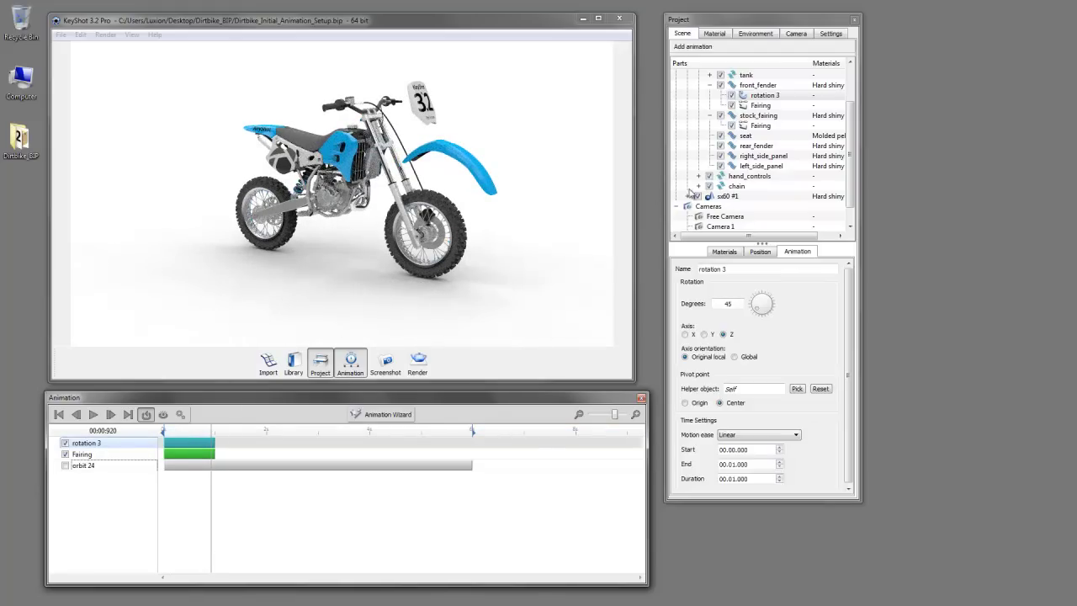
{"action": "left_click", "coordinate": [709, 116]}
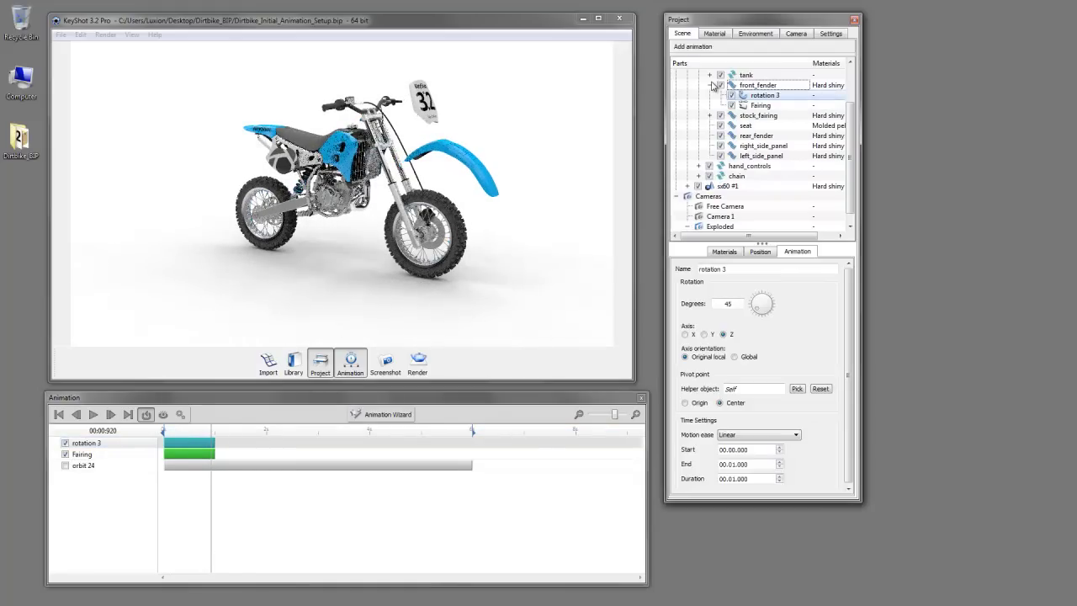
{"action": "left_click", "coordinate": [711, 95]}
Step: Add translation 21 to right_side_panel with Translate Y 0 and Translate Z -4
{"action": "left_click", "coordinate": [776, 136]}
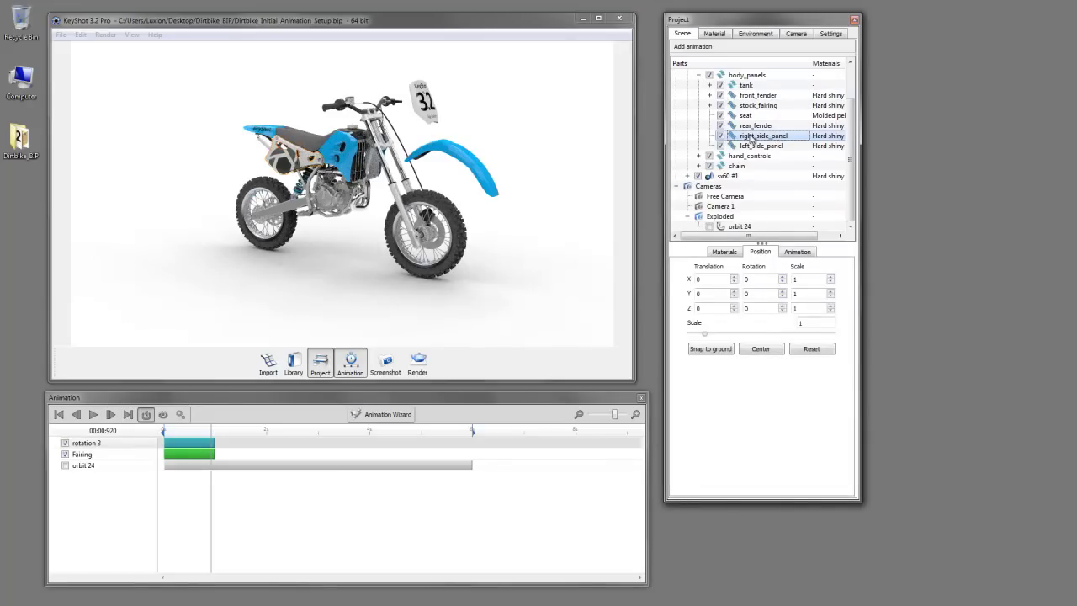
{"action": "right_click", "coordinate": [751, 139]}
{"action": "left_click", "coordinate": [769, 144]}
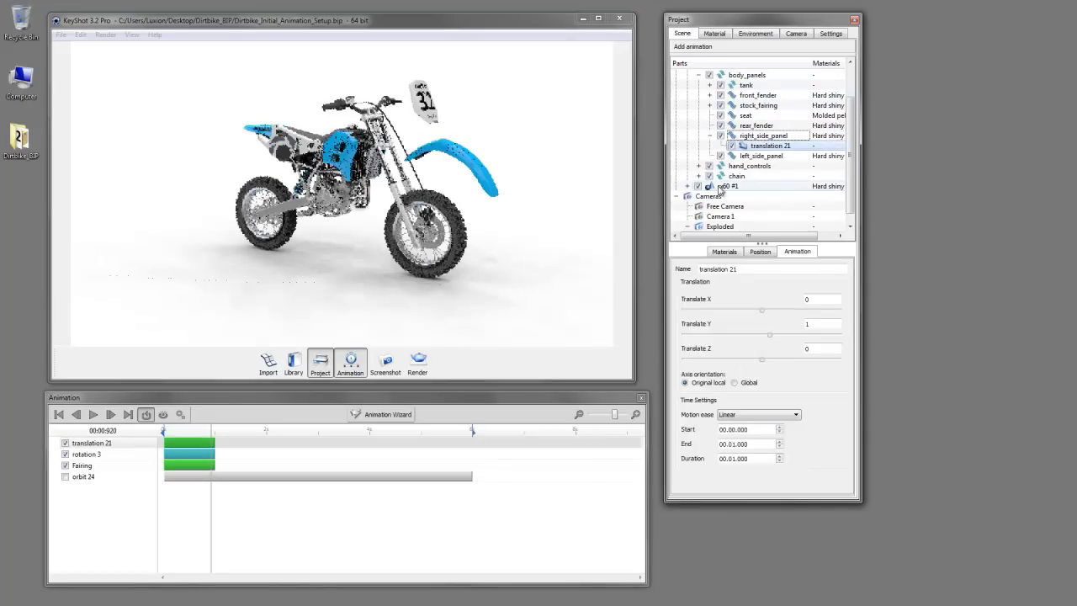
{"action": "left_click_drag", "start_coordinate": [817, 323], "coordinate": [805, 322]}
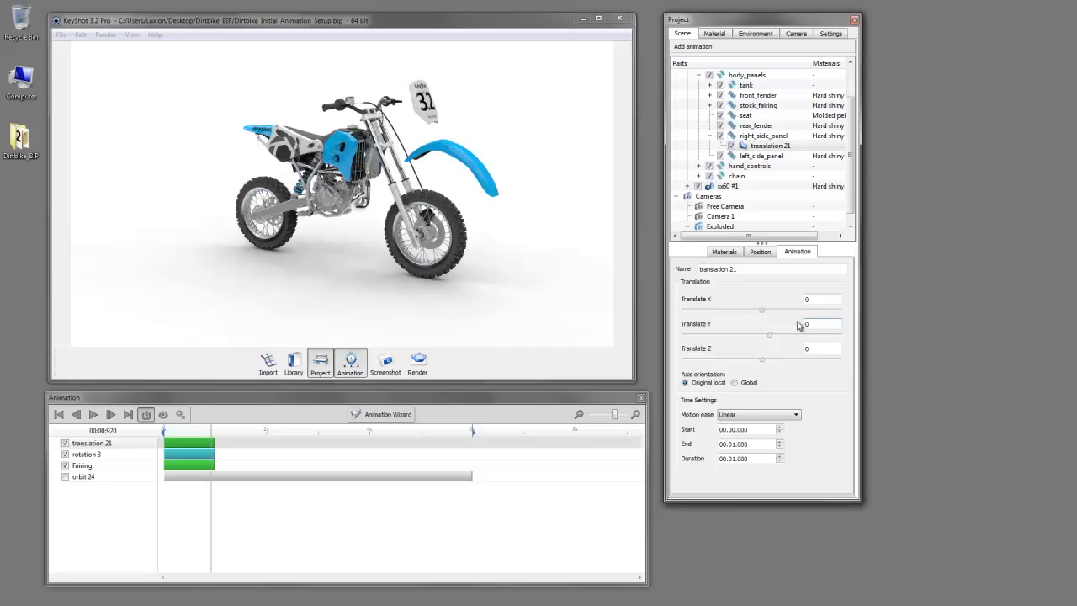
{"action": "double_click", "coordinate": [822, 348]}
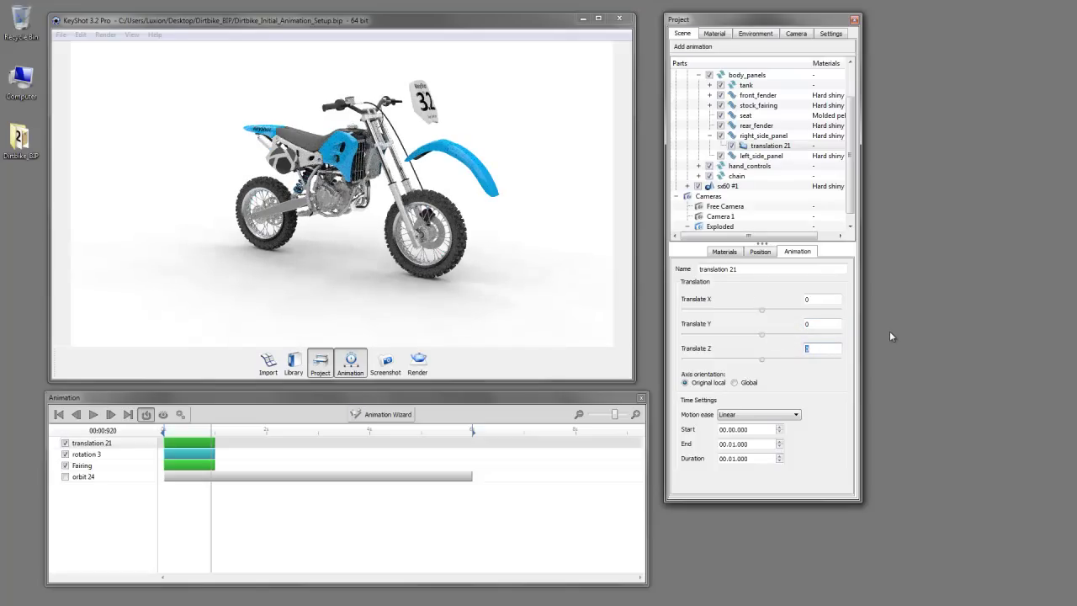
{"action": "type", "text": "4"}
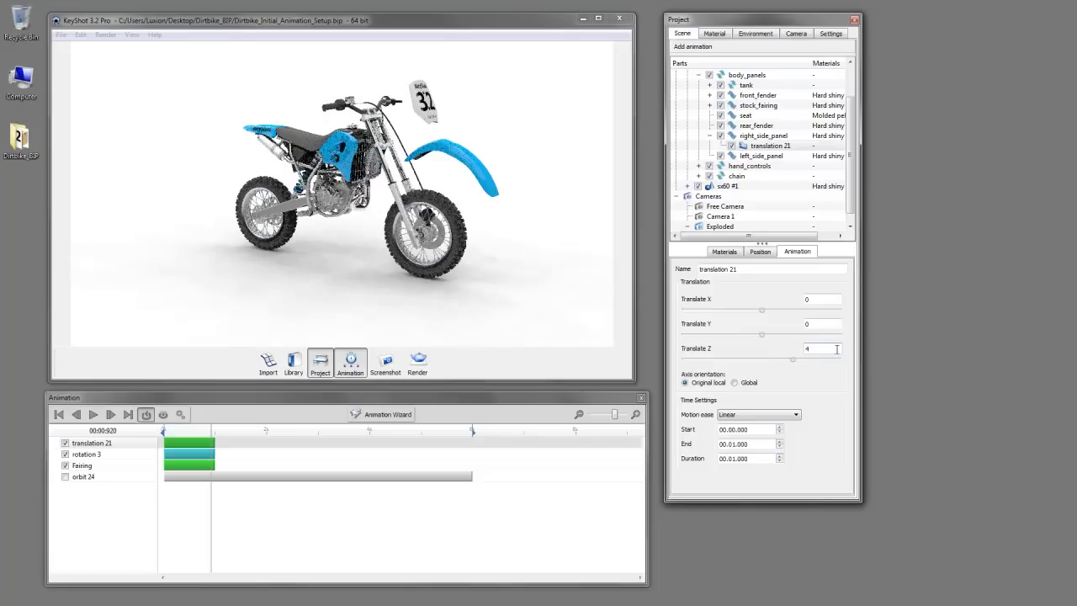
{"action": "left_click", "coordinate": [807, 348]}
{"action": "type", "text": "-4"}
{"action": "right_click", "coordinate": [785, 150]}
{"action": "key", "text": "Escape"}
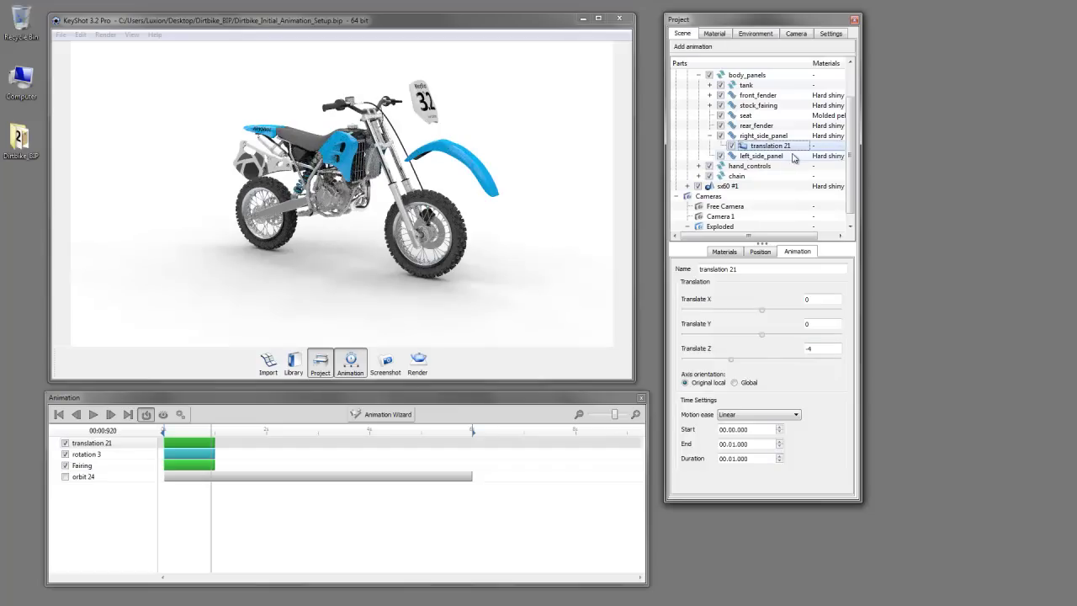
Step: Expand sx60 #1 body_panels and paste the copied translation onto right_air_scoop
{"action": "left_click", "coordinate": [688, 186]}
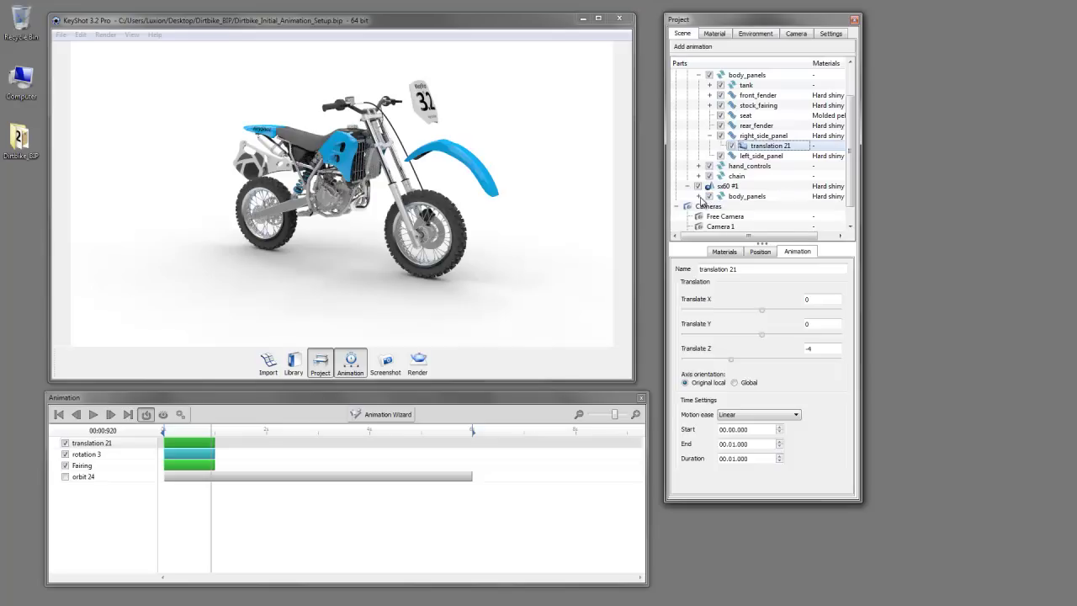
{"action": "left_click", "coordinate": [700, 196]}
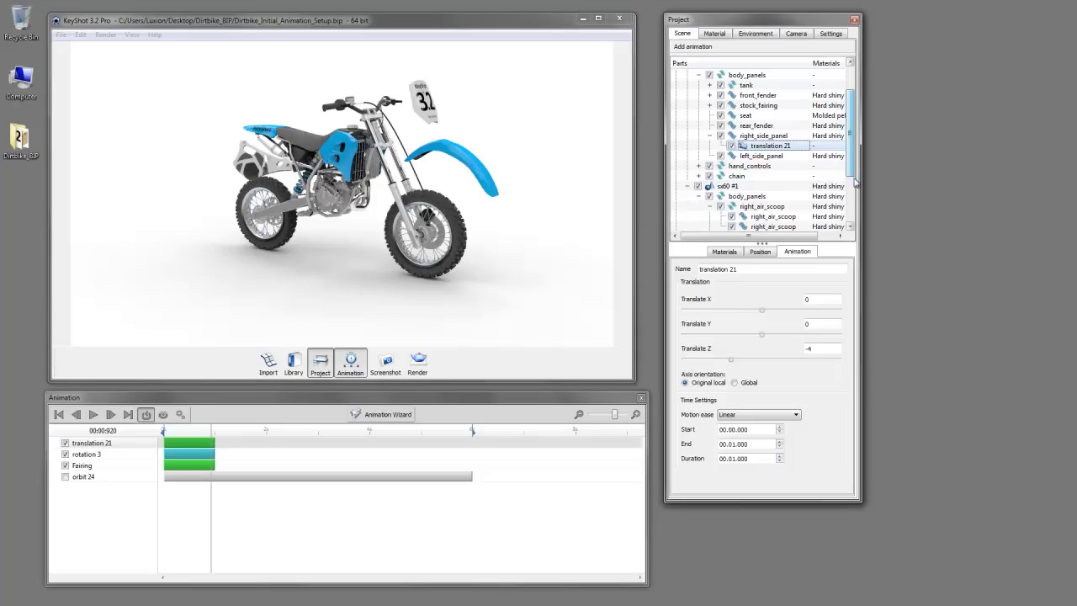
{"action": "scroll", "coordinate": [848, 166], "scroll_direction": "down", "scroll_amount": 1}
{"action": "left_click", "coordinate": [753, 177]}
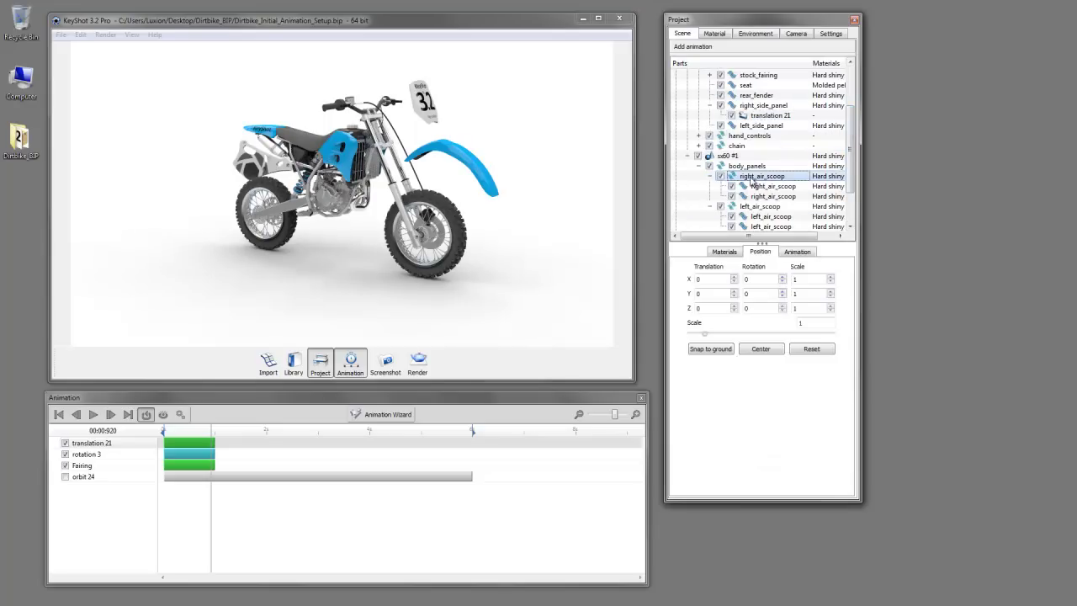
{"action": "right_click", "coordinate": [752, 178]}
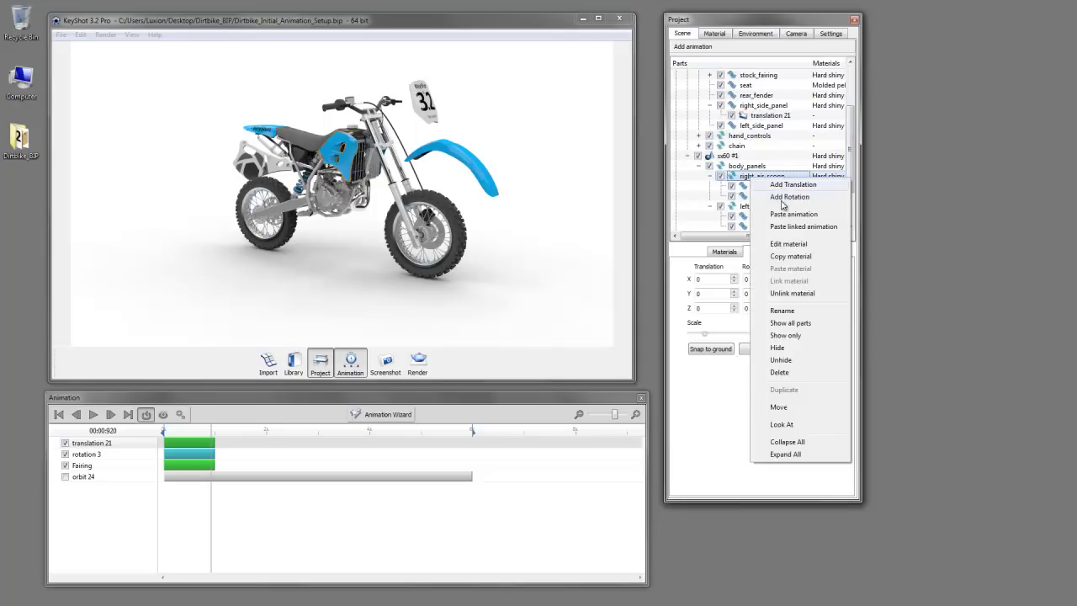
{"action": "left_click", "coordinate": [782, 215]}
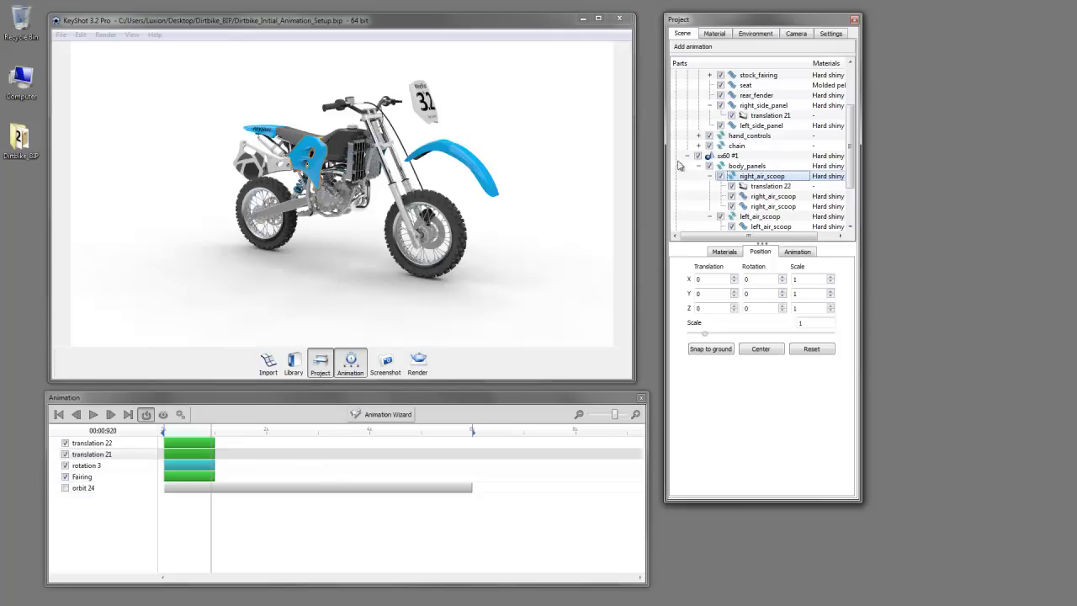
Step: Set translation 22's Translate Z to -3
{"action": "left_click", "coordinate": [772, 186]}
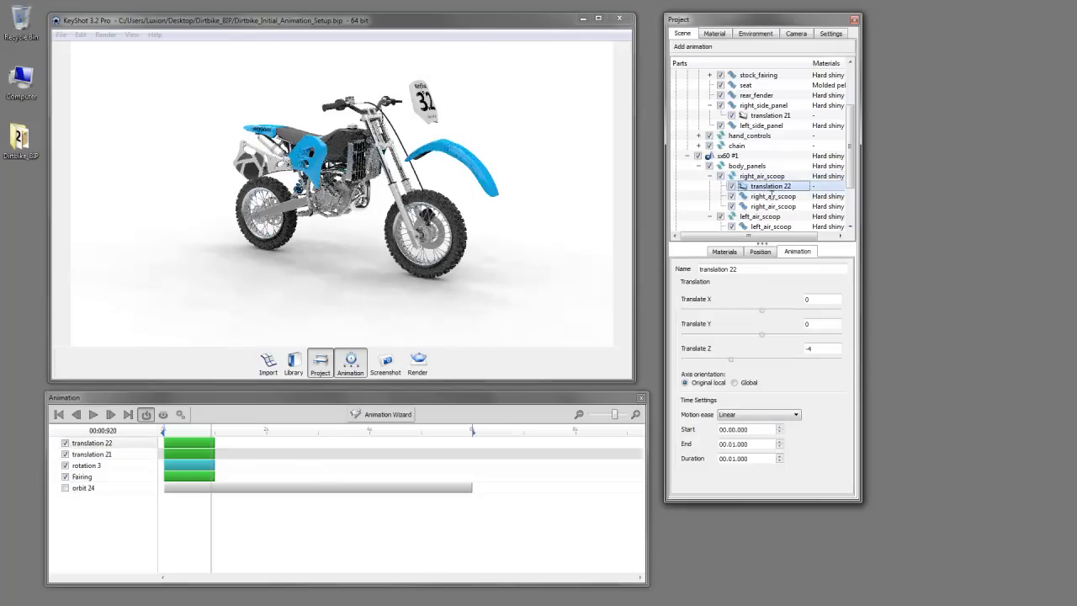
{"action": "left_click", "coordinate": [834, 343]}
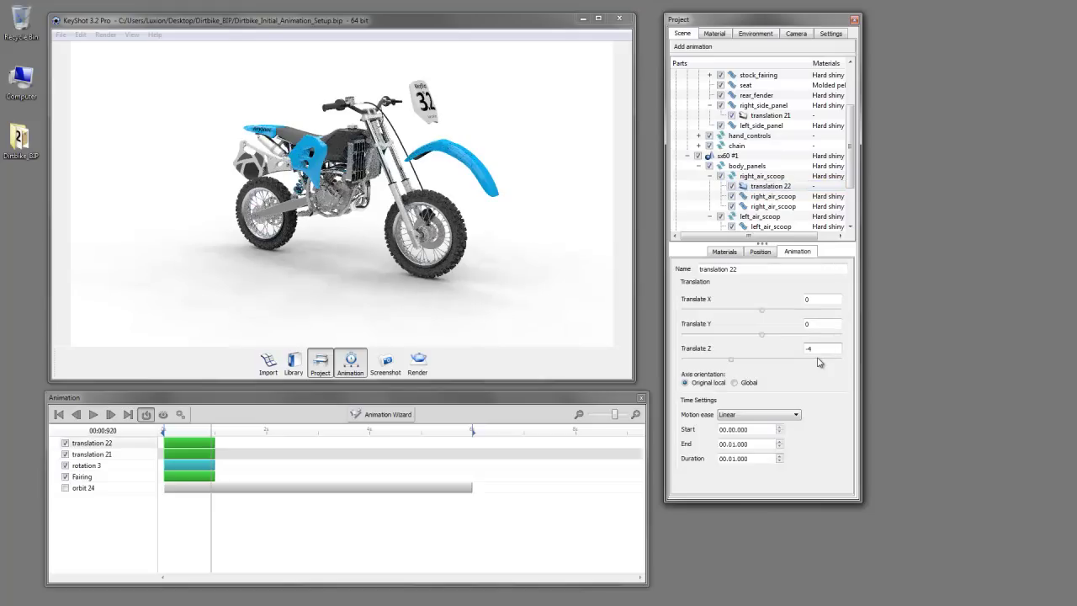
{"action": "key", "text": "Return"}
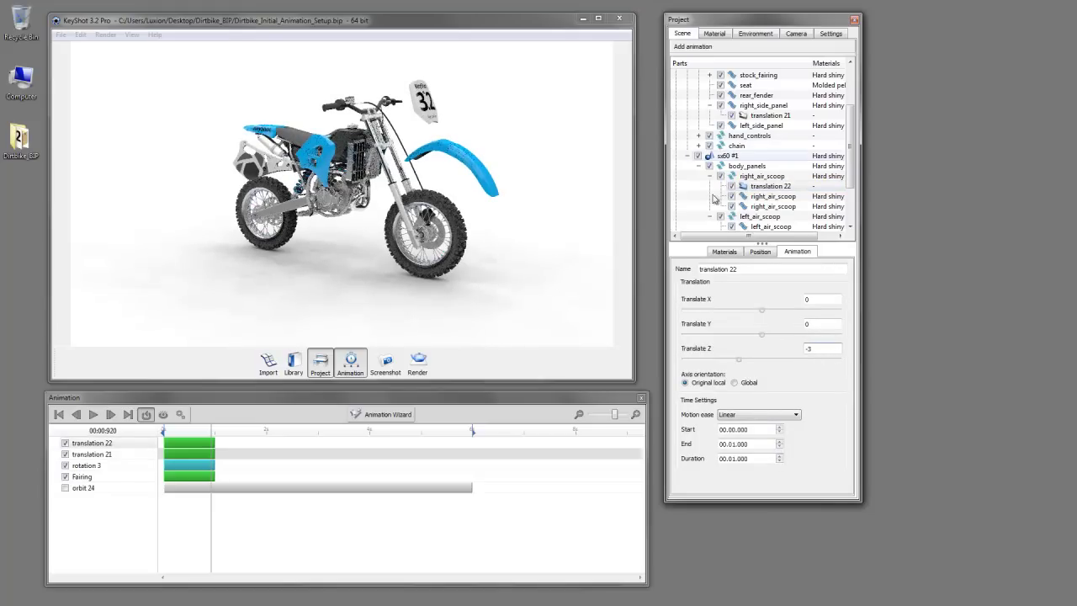
Step: Add a translation animation to left_side_panel and orbit to a top-down view
{"action": "left_click", "coordinate": [762, 126]}
{"action": "right_click", "coordinate": [769, 128]}
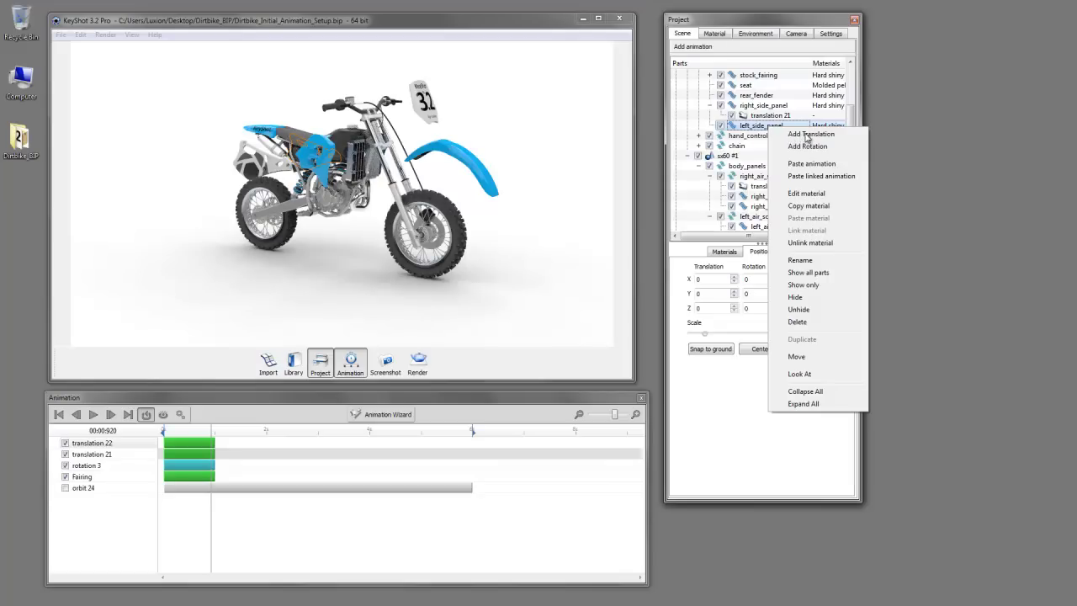
{"action": "left_click", "coordinate": [806, 134]}
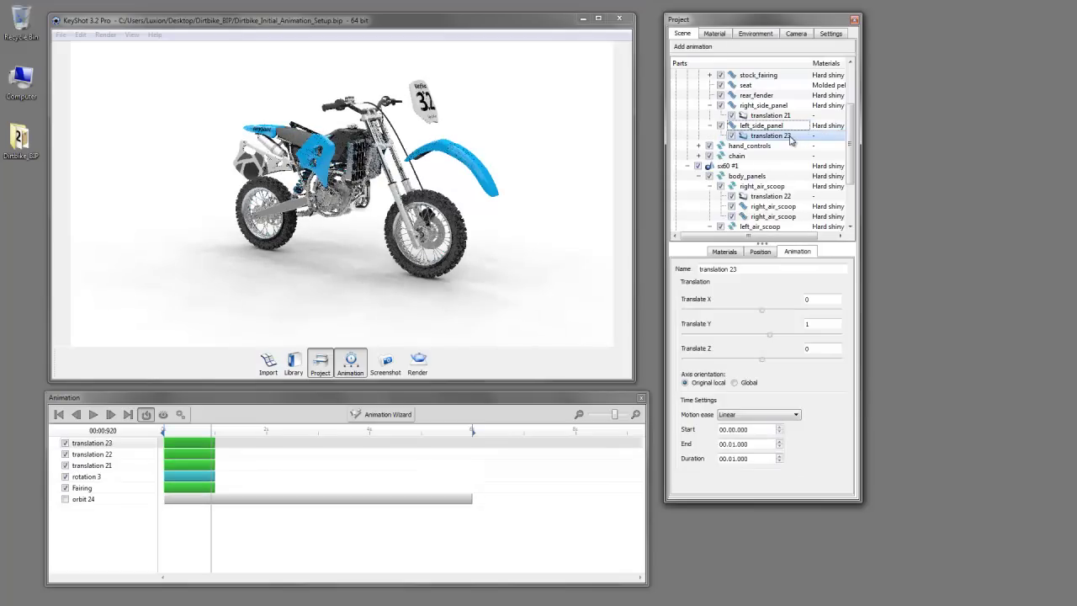
{"action": "left_click", "coordinate": [471, 228]}
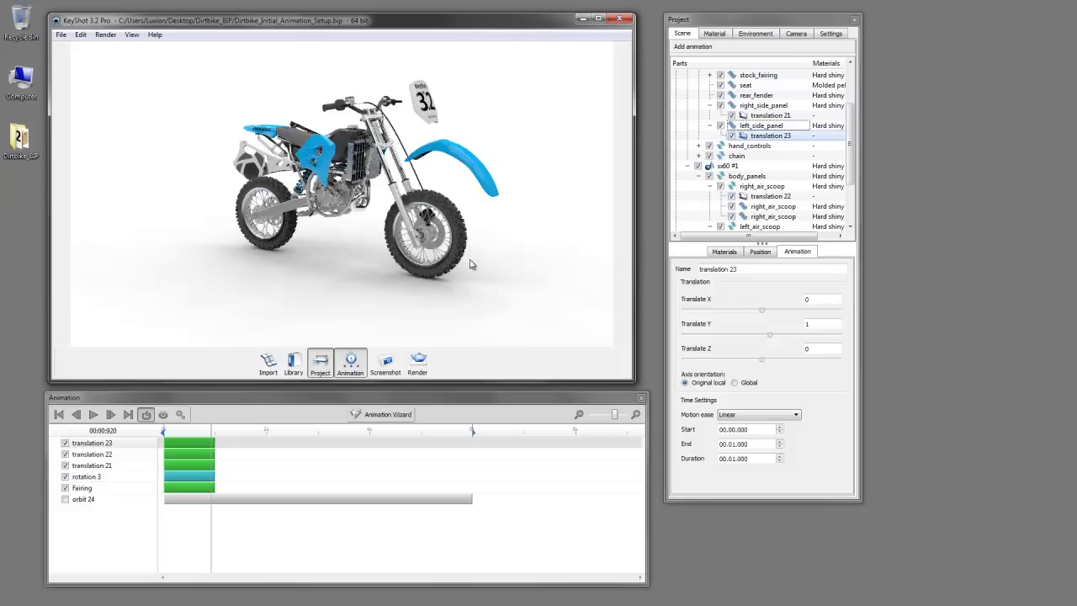
{"action": "left_click_drag", "start_coordinate": [481, 272], "coordinate": [827, 291]}
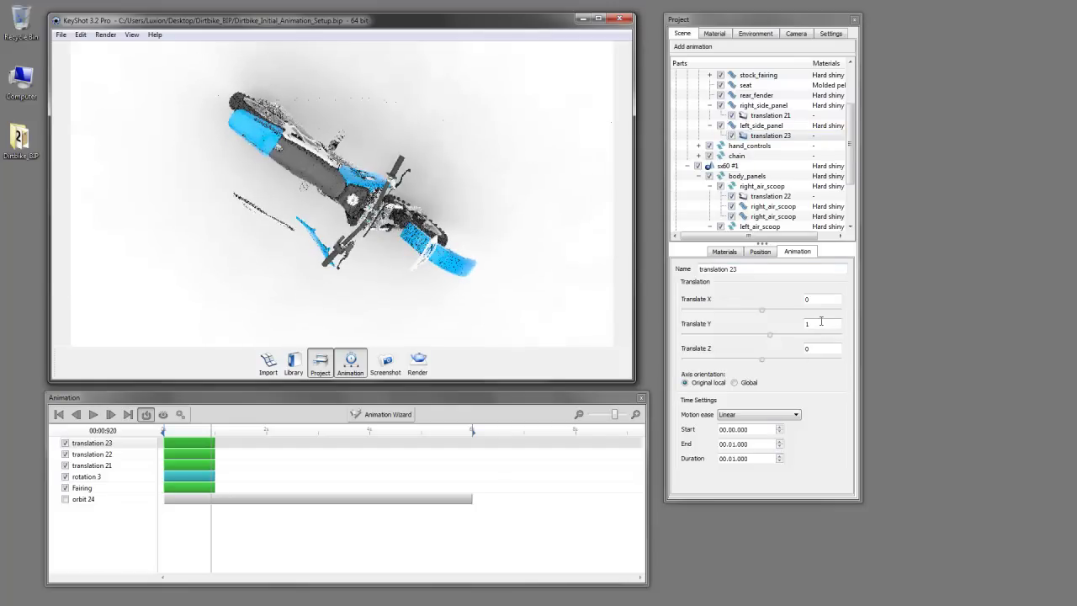
Step: Set the left panel's translation to Y 0 and Z 4, then orbit to check it
{"action": "left_click", "coordinate": [809, 325]}
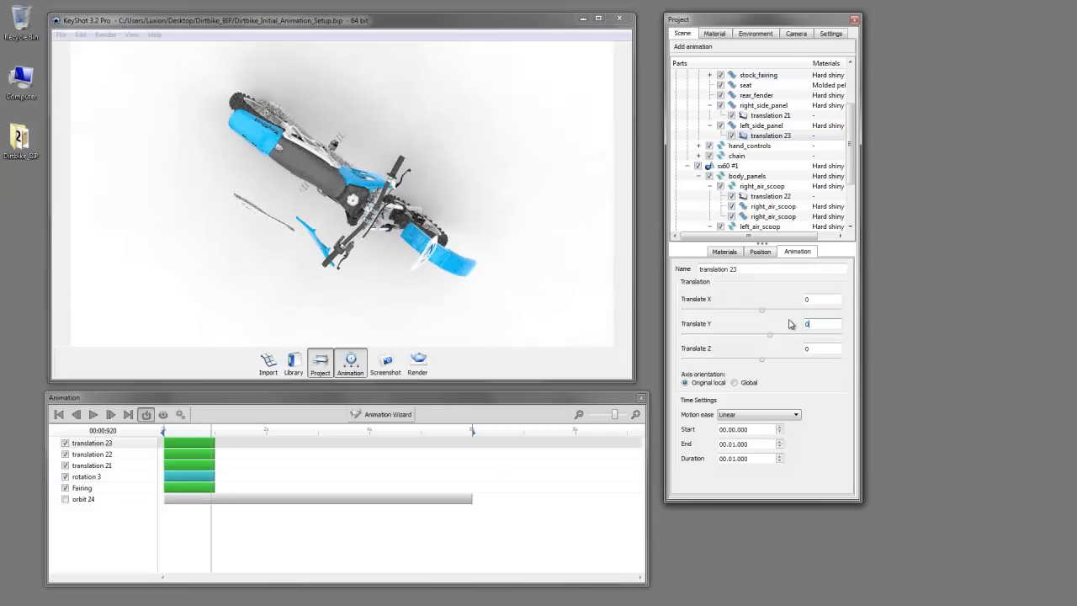
{"action": "left_click", "coordinate": [807, 349]}
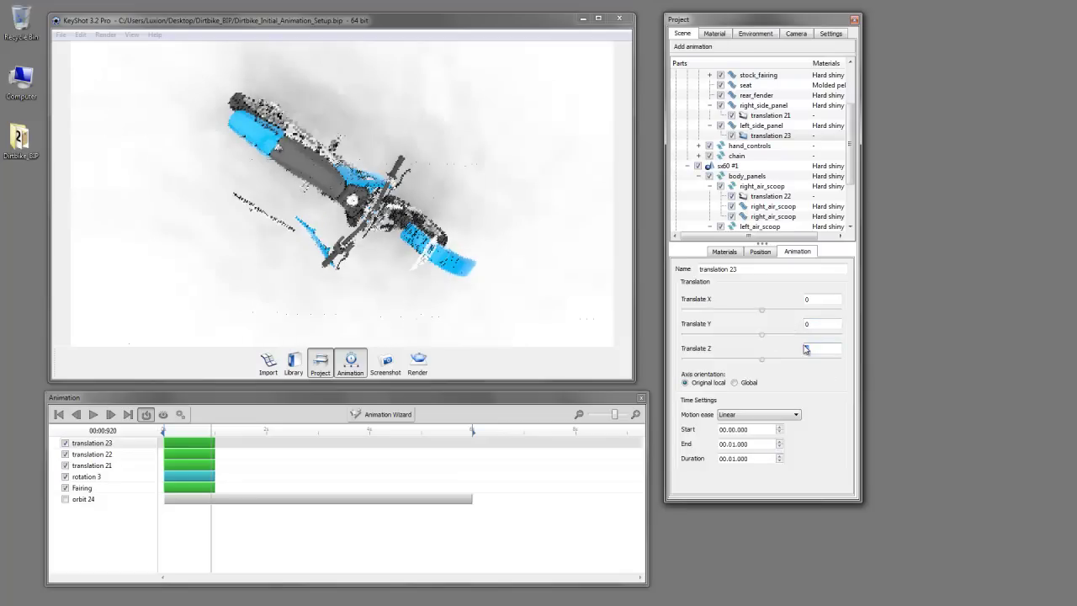
{"action": "type", "text": "4"}
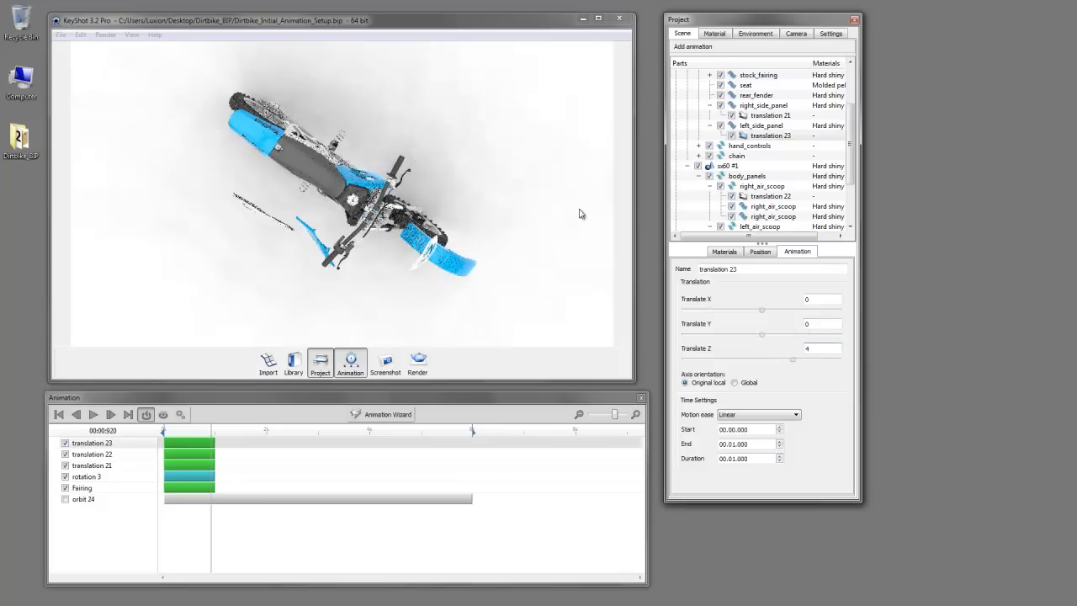
{"action": "left_click", "coordinate": [539, 200]}
{"action": "left_click_drag", "start_coordinate": [558, 134], "coordinate": [507, 175]}
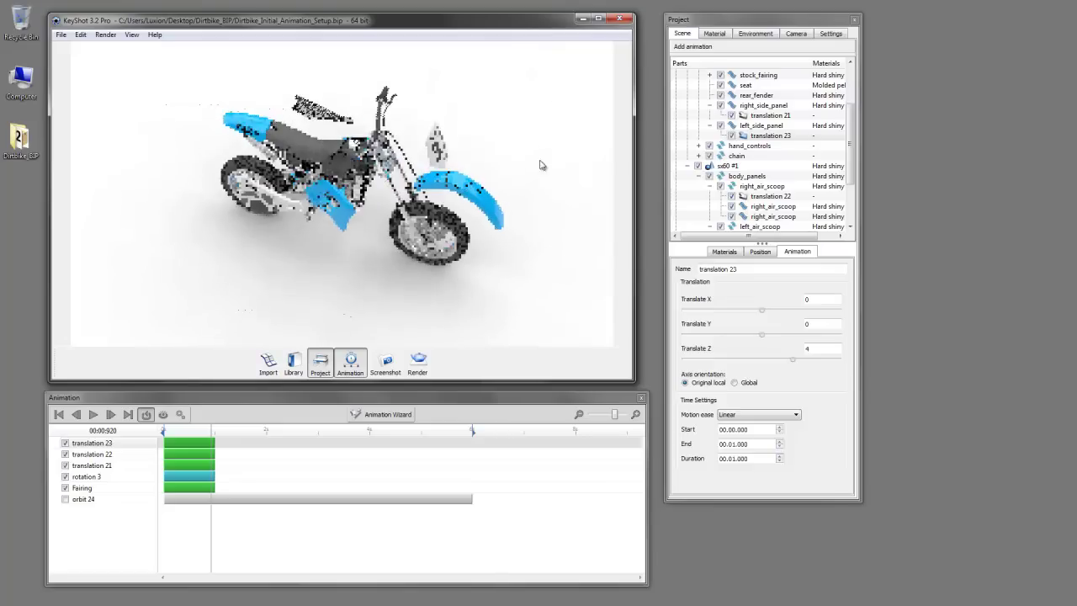
Step: Copy translation 23 from the side panel and paste it onto left_air_scoop
{"action": "right_click", "coordinate": [776, 136]}
{"action": "left_click", "coordinate": [792, 143]}
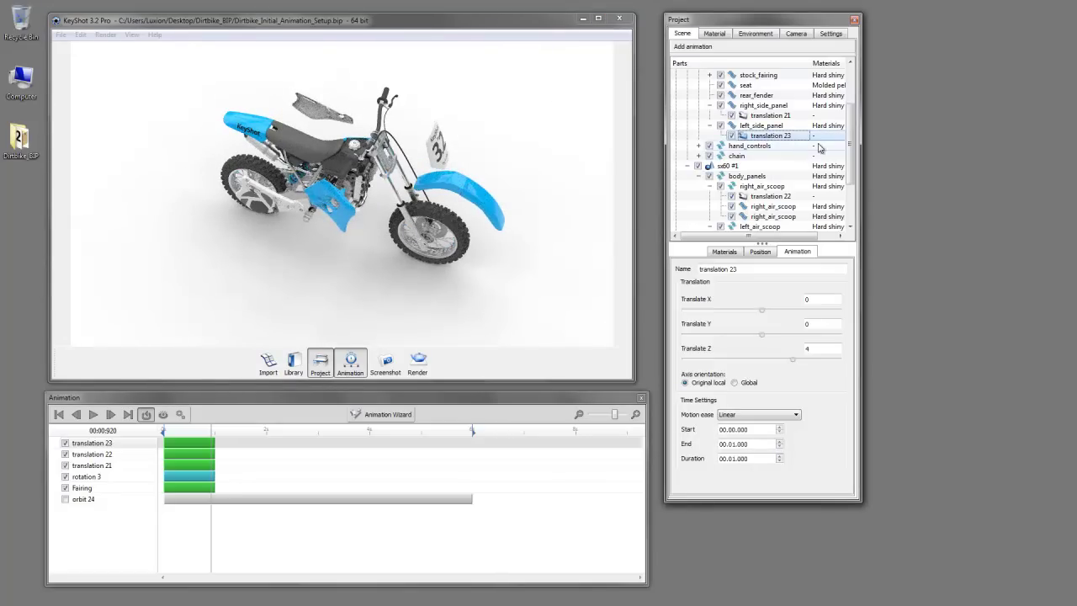
{"action": "scroll", "coordinate": [792, 168], "scroll_direction": "down", "scroll_amount": 2}
{"action": "left_click", "coordinate": [762, 176]}
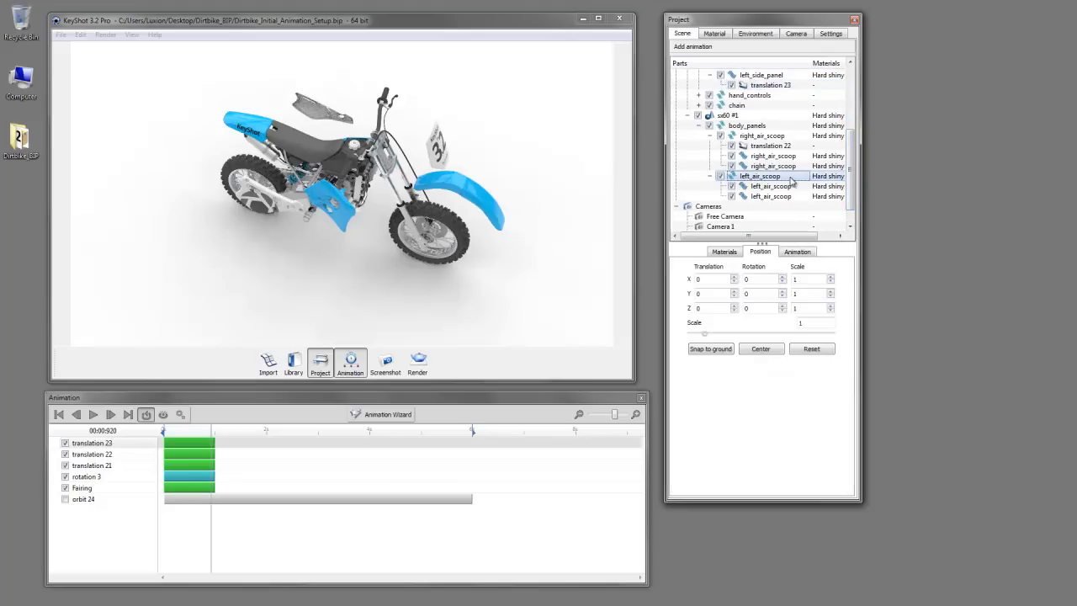
{"action": "right_click", "coordinate": [792, 180]}
{"action": "left_click", "coordinate": [816, 215]}
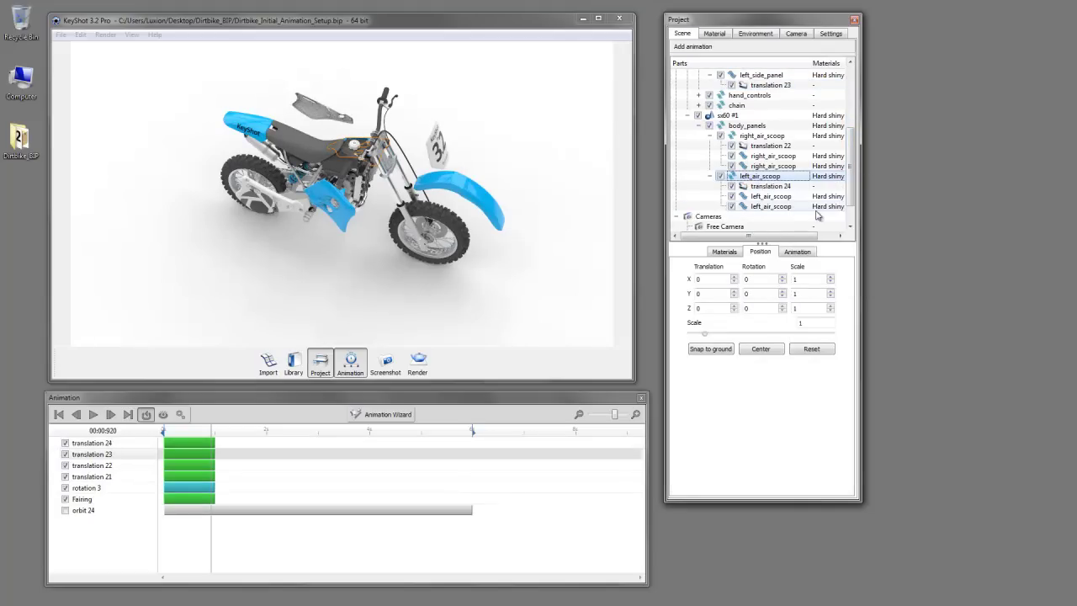
Step: Change the pasted translation 24 to move the left air scoop 3 along Z
{"action": "left_click", "coordinate": [774, 187]}
{"action": "left_click_drag", "start_coordinate": [816, 348], "coordinate": [800, 353]}
{"action": "type", "text": "3"}
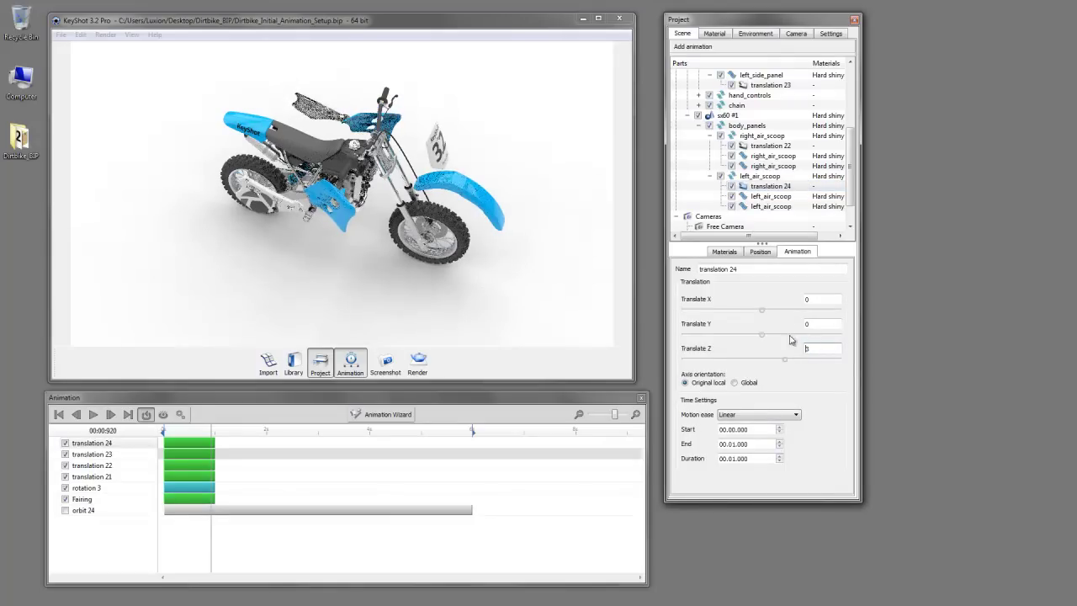
{"action": "left_click", "coordinate": [574, 299]}
{"action": "mouse_move", "coordinate": [566, 252]}
{"action": "left_mouse_down"}
{"action": "mouse_move", "coordinate": [565, 211]}
{"action": "mouse_move", "coordinate": [562, 233]}
{"action": "left_mouse_up"}
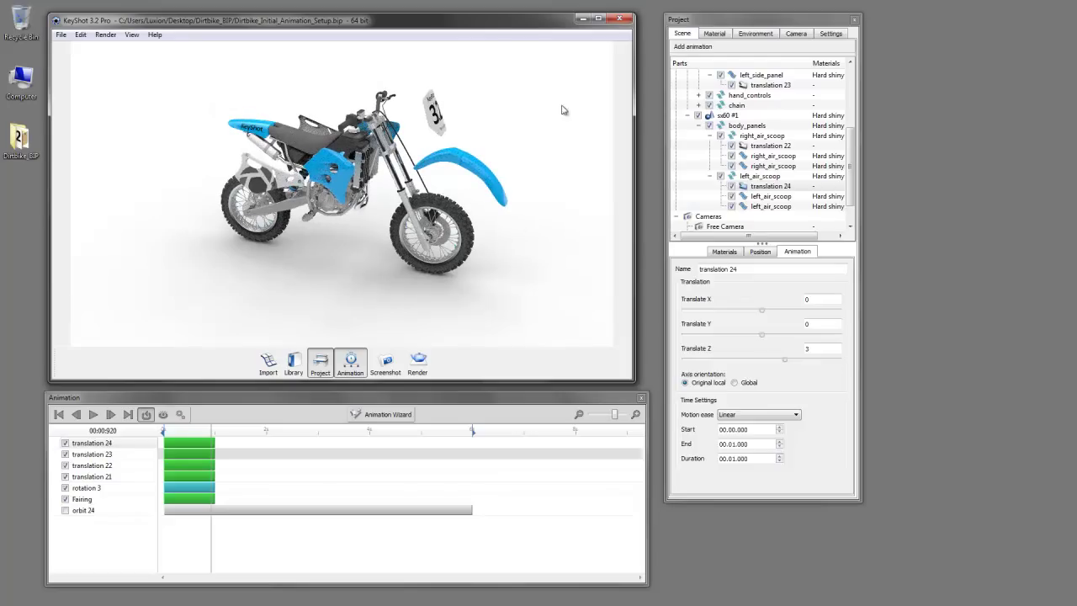
{"action": "scroll", "coordinate": [825, 117], "scroll_direction": "up", "scroll_amount": 4}
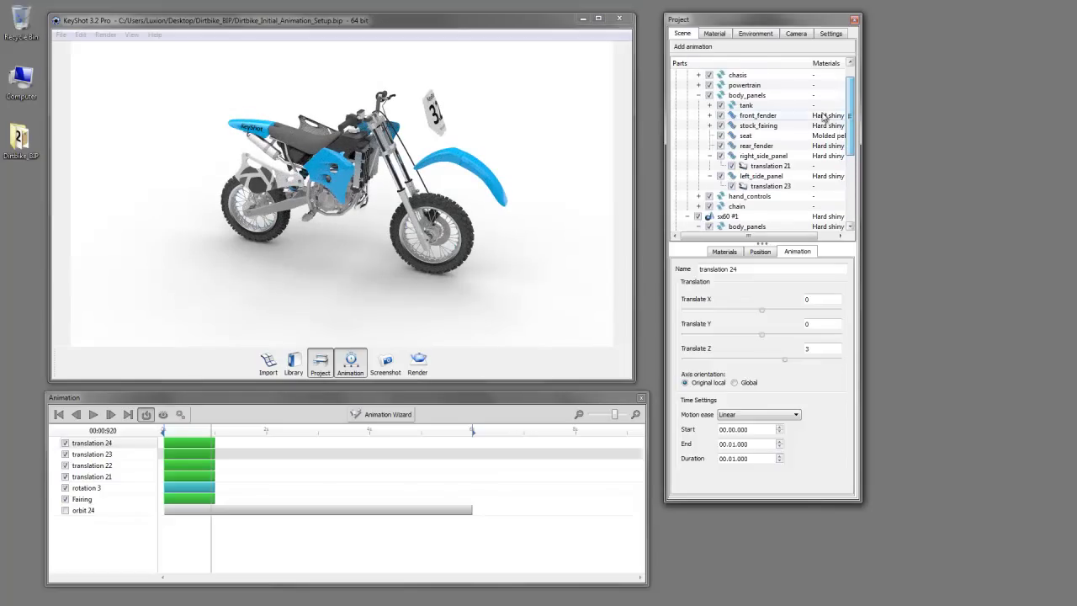
Step: Add translation 25 to rear_fender lifting it 4 along Y, then copy that animation
{"action": "left_click", "coordinate": [758, 145]}
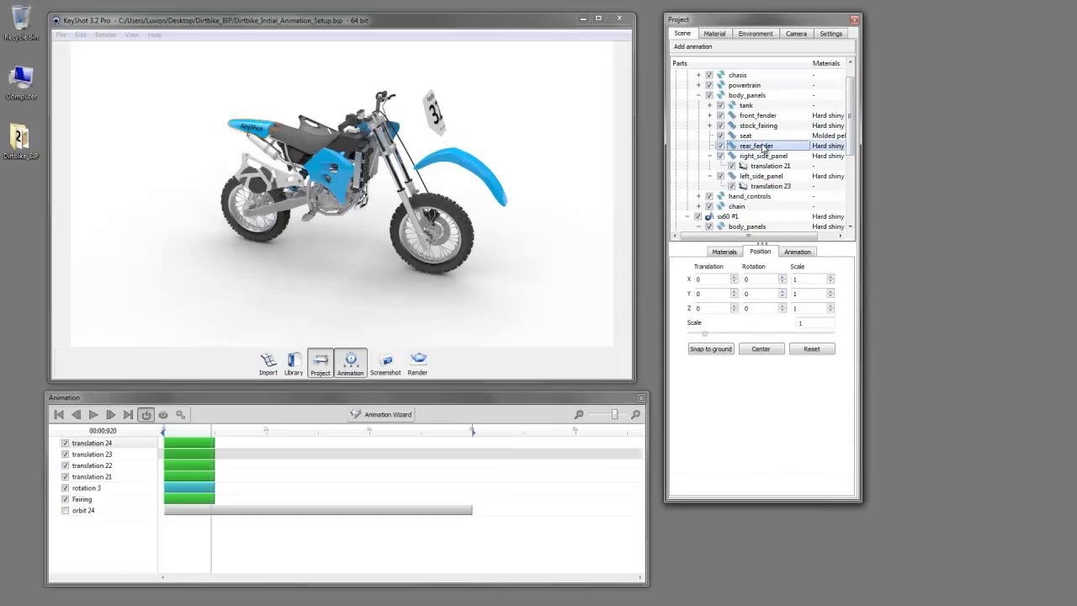
{"action": "right_click", "coordinate": [765, 149]}
{"action": "left_click", "coordinate": [804, 152]}
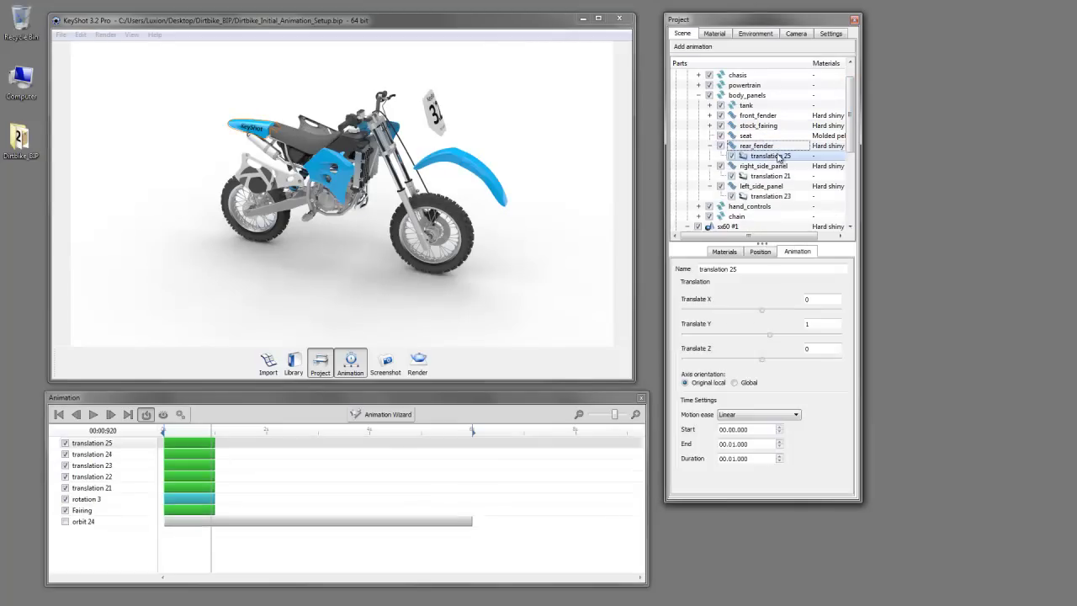
{"action": "left_click", "coordinate": [825, 325]}
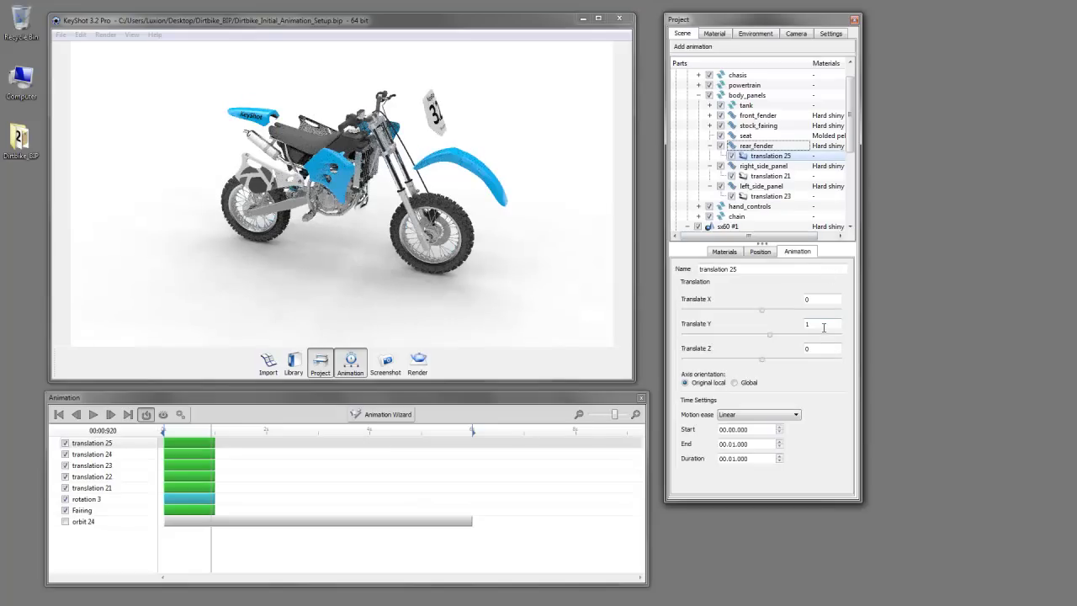
{"action": "double_click", "coordinate": [823, 324]}
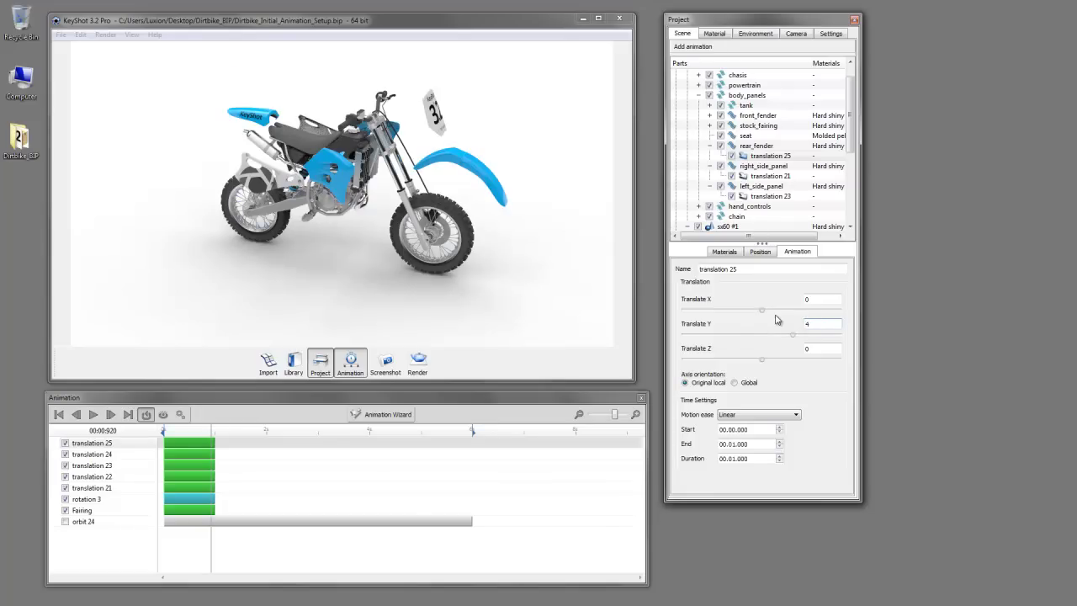
{"action": "right_click", "coordinate": [765, 157]}
{"action": "left_click", "coordinate": [747, 138]}
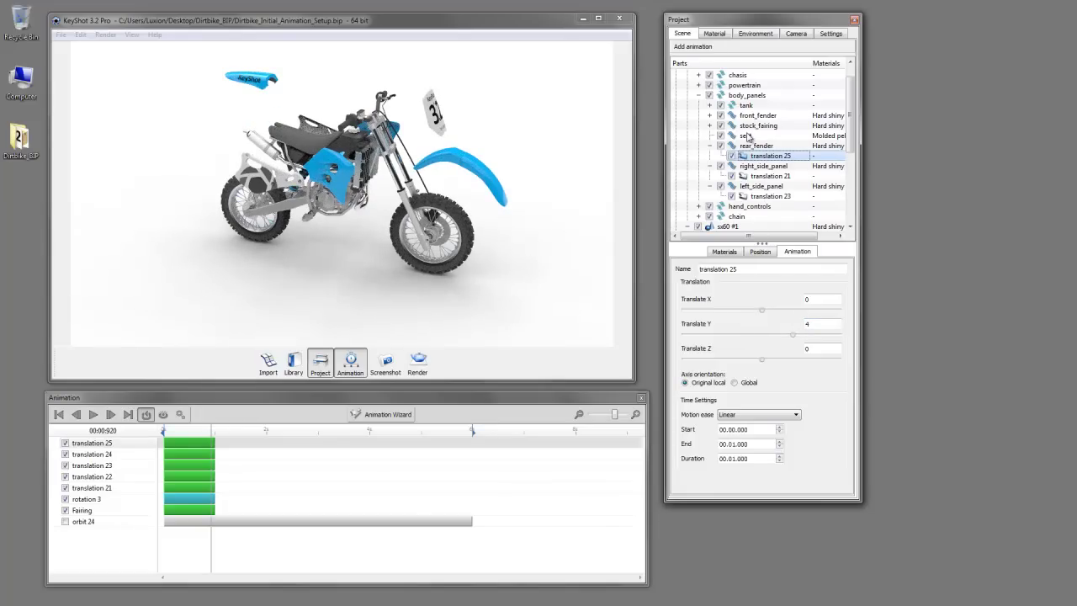
Step: Add translation 26 to the seat and select its Translate Y value for editing
{"action": "left_click", "coordinate": [748, 138]}
{"action": "right_click", "coordinate": [748, 135]}
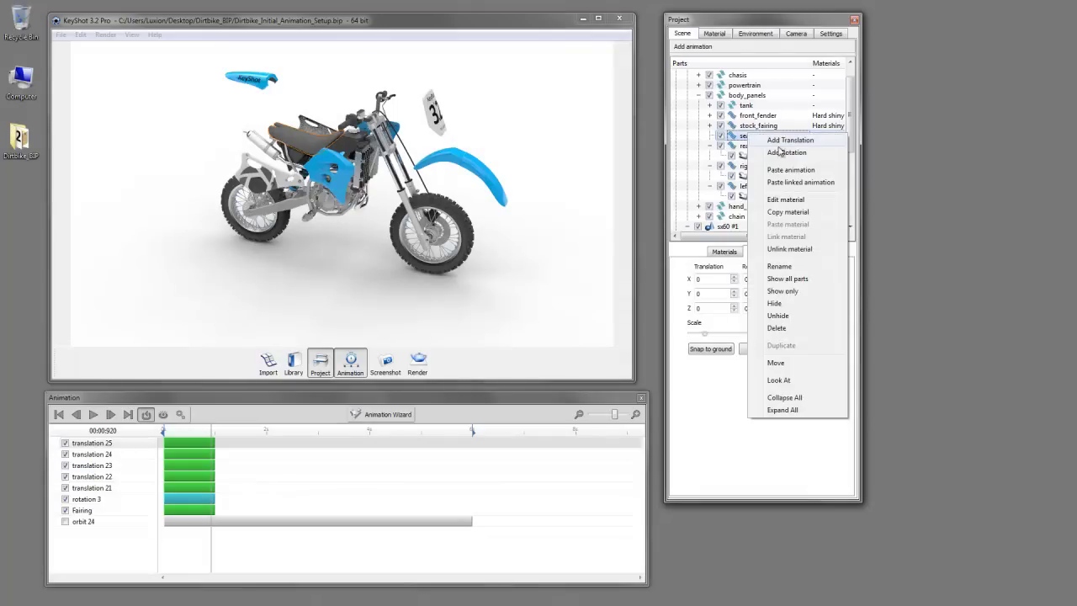
{"action": "left_click", "coordinate": [790, 140]}
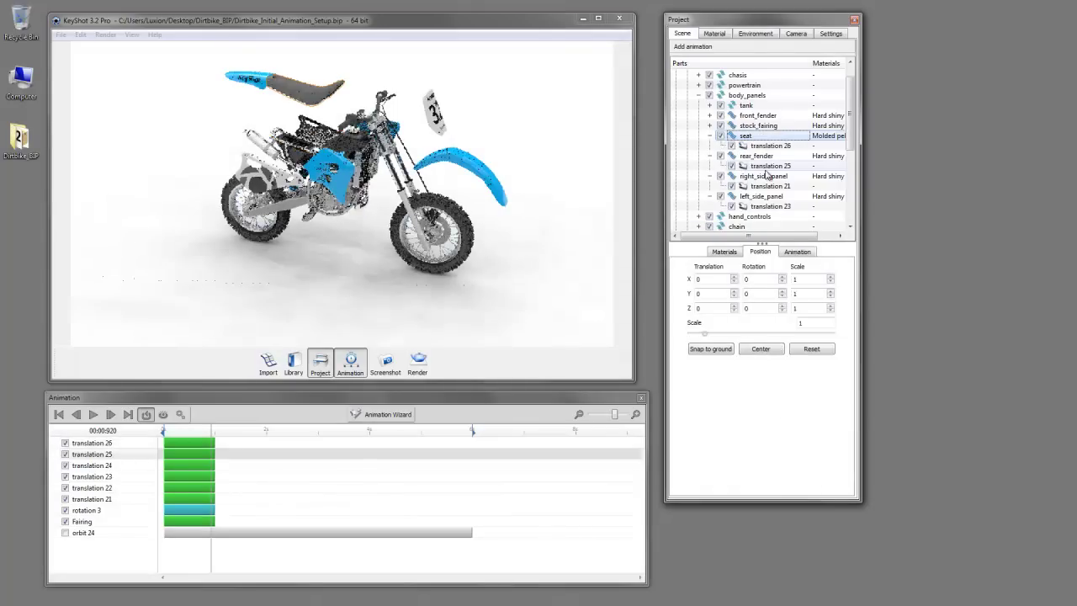
{"action": "left_click", "coordinate": [769, 147]}
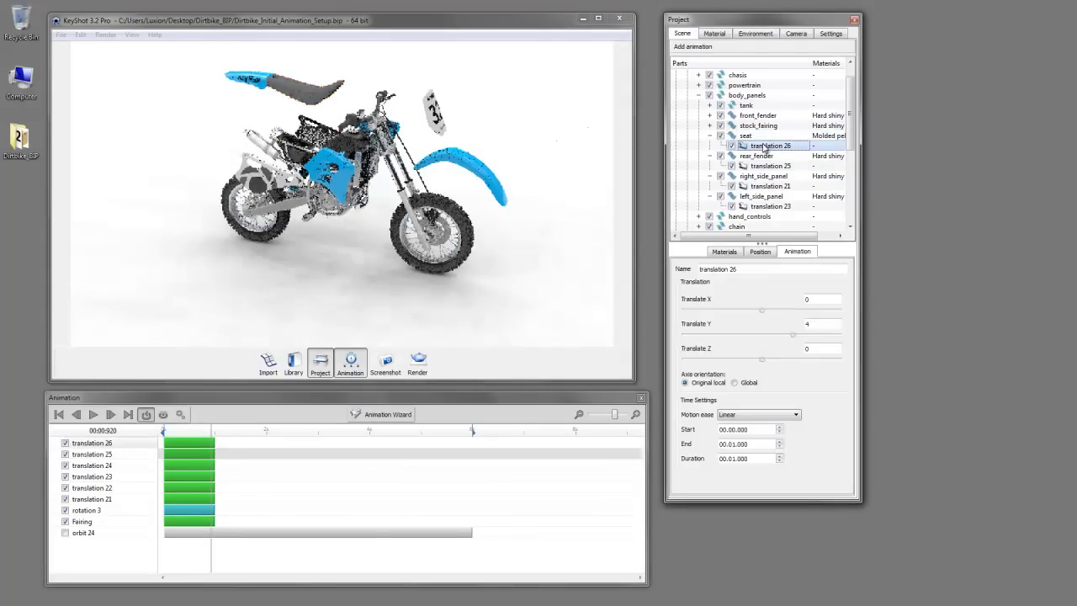
{"action": "double_click", "coordinate": [808, 324]}
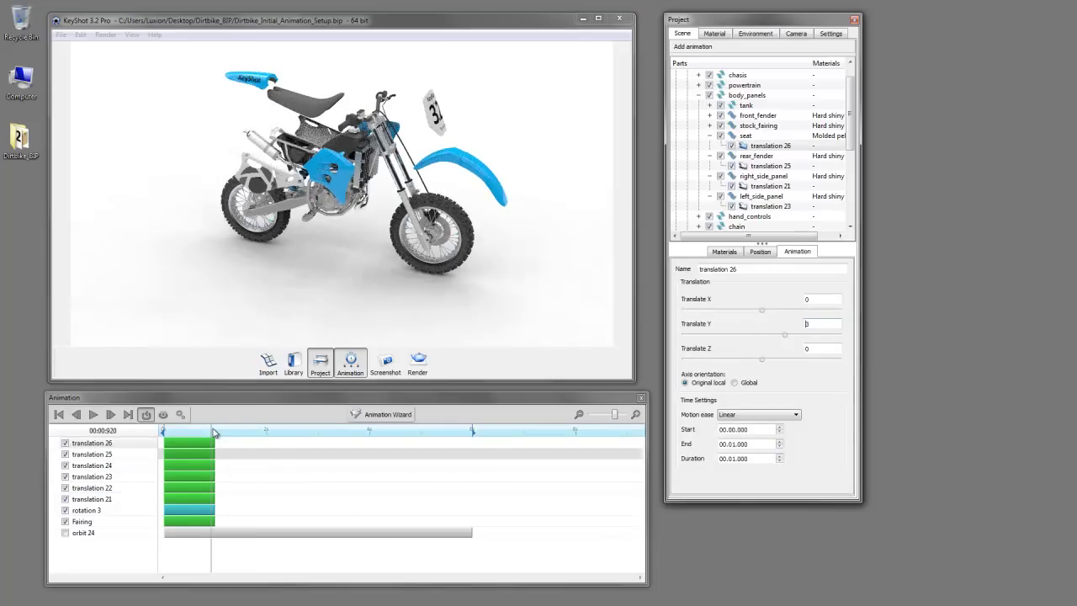
Step: Scrub the timeline to preview the panels moving out, then reset the playhead to 0
{"action": "left_click_drag", "start_coordinate": [212, 428], "coordinate": [168, 428]}
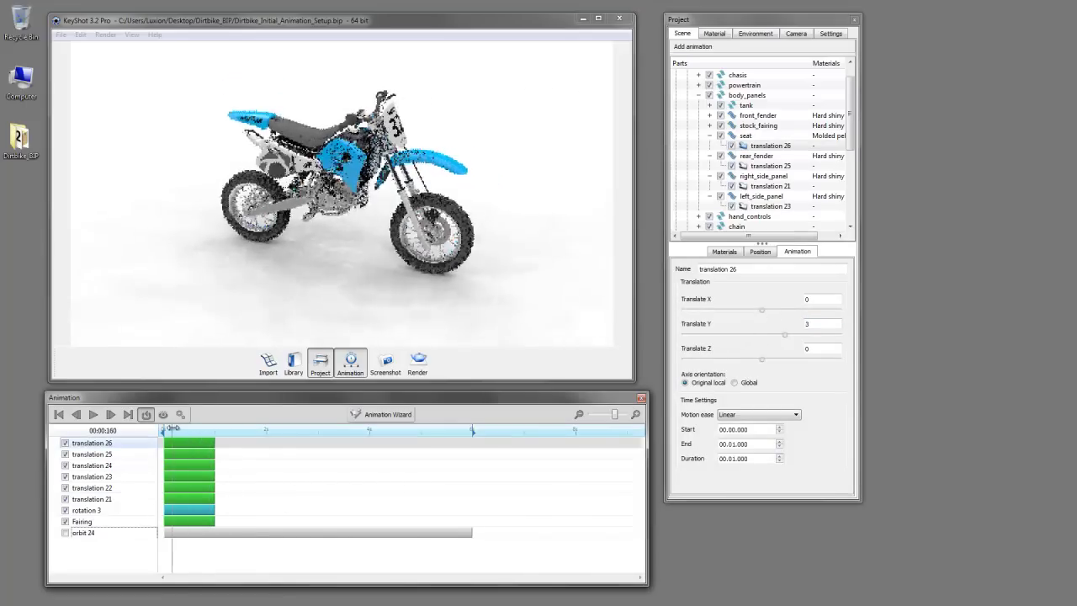
{"action": "left_click", "coordinate": [180, 428]}
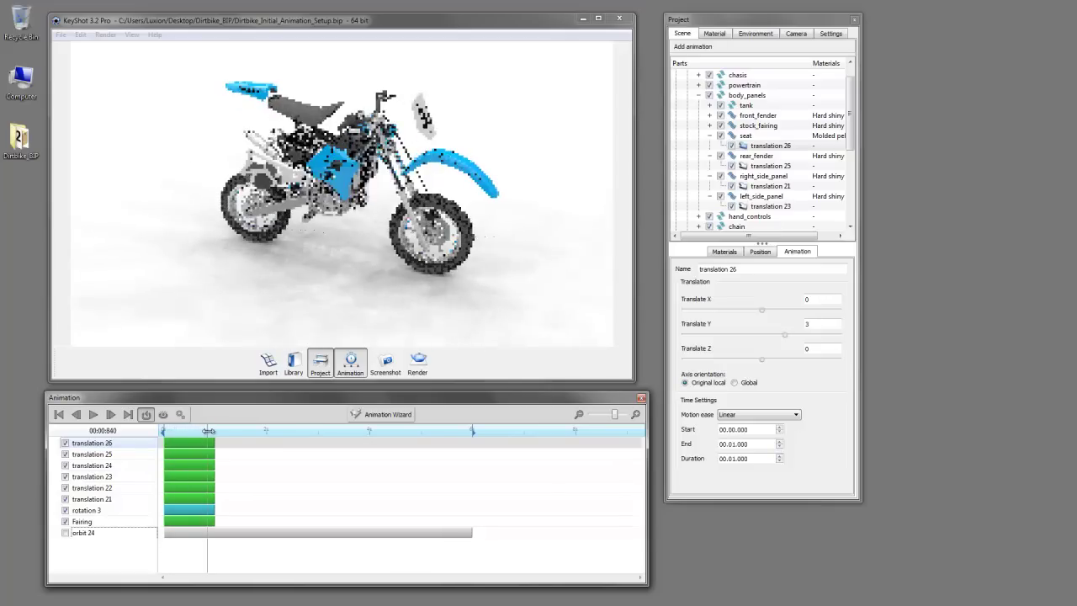
{"action": "left_click", "coordinate": [202, 426]}
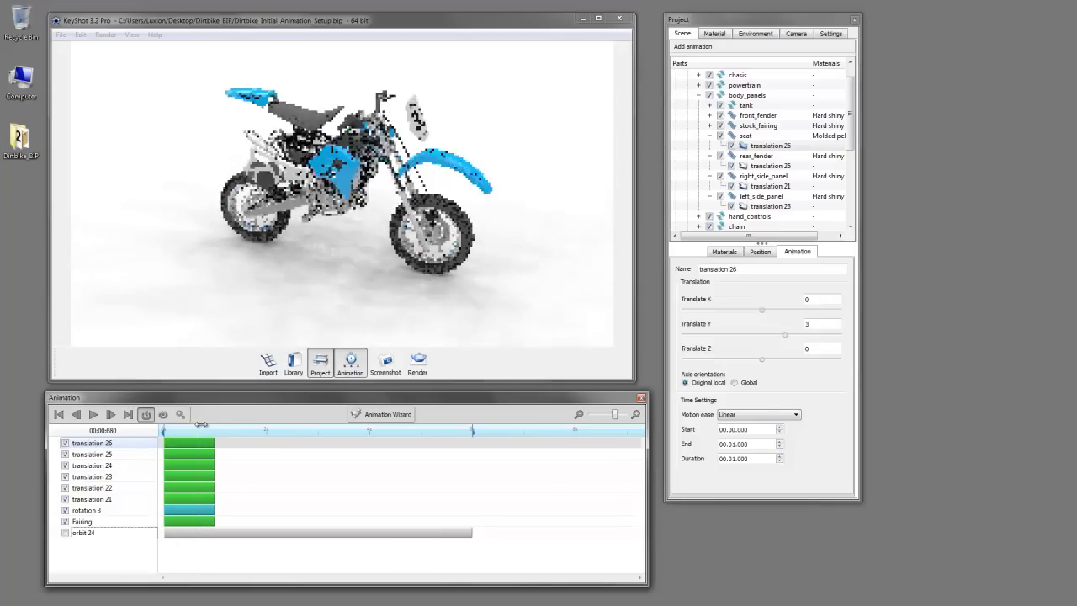
{"action": "left_click", "coordinate": [194, 426]}
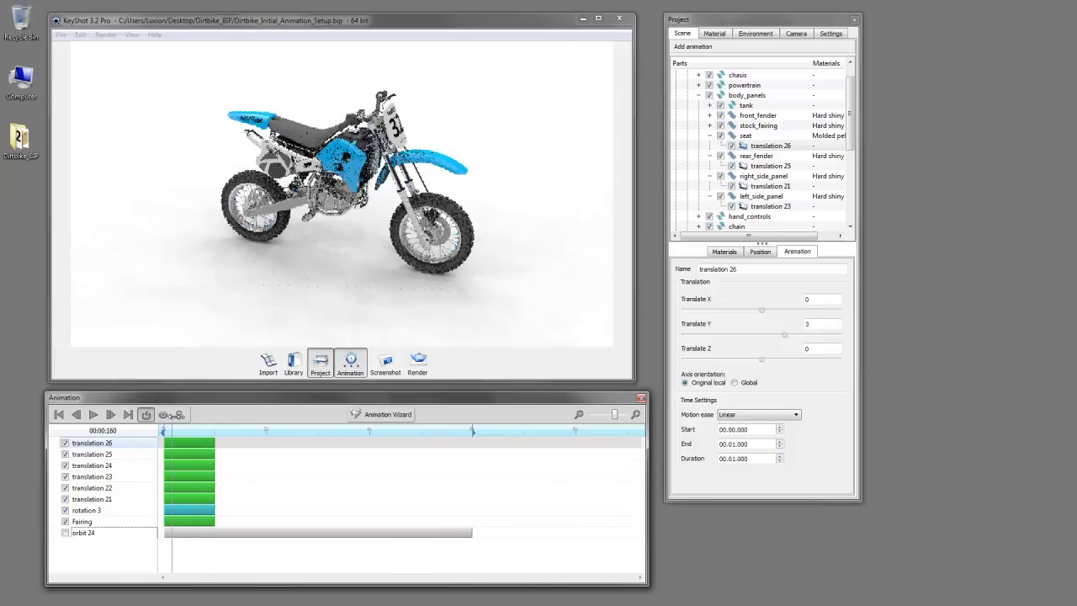
{"action": "left_click", "coordinate": [164, 429]}
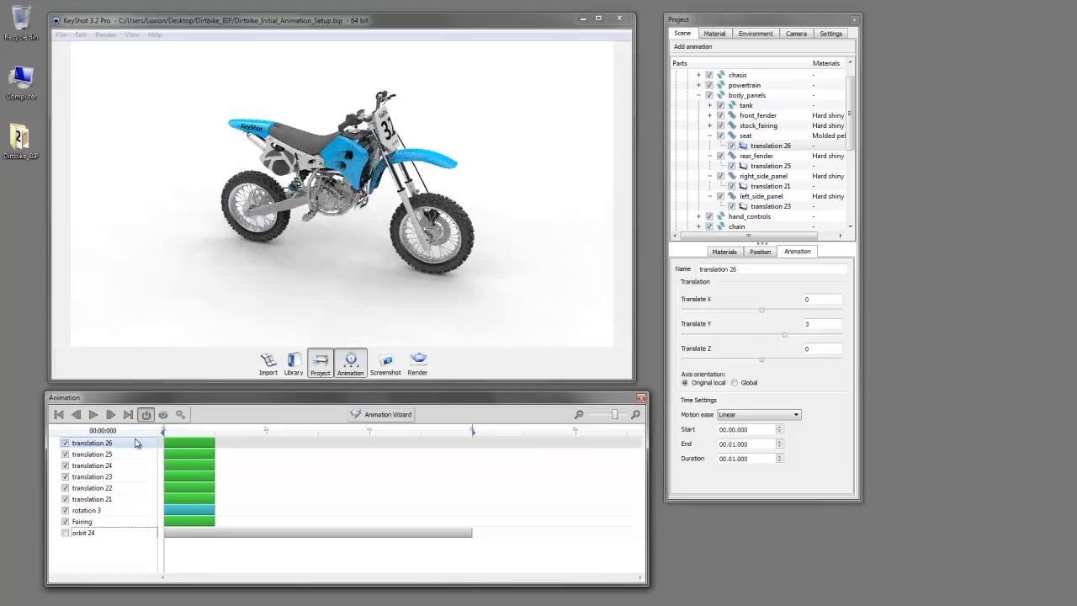
Step: Put translations 21–26, rotation 3 and Fairing into a collapsed folder named Exploded
{"action": "left_click", "coordinate": [136, 444]}
{"action": "left_click", "coordinate": [106, 522], "text": "shift"}
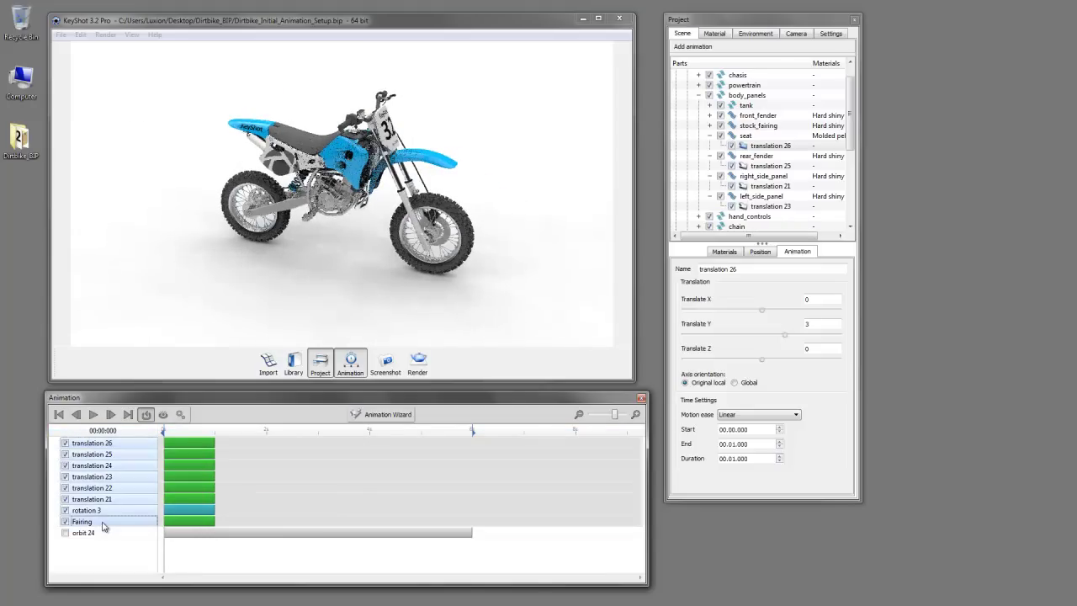
{"action": "right_click", "coordinate": [115, 486]}
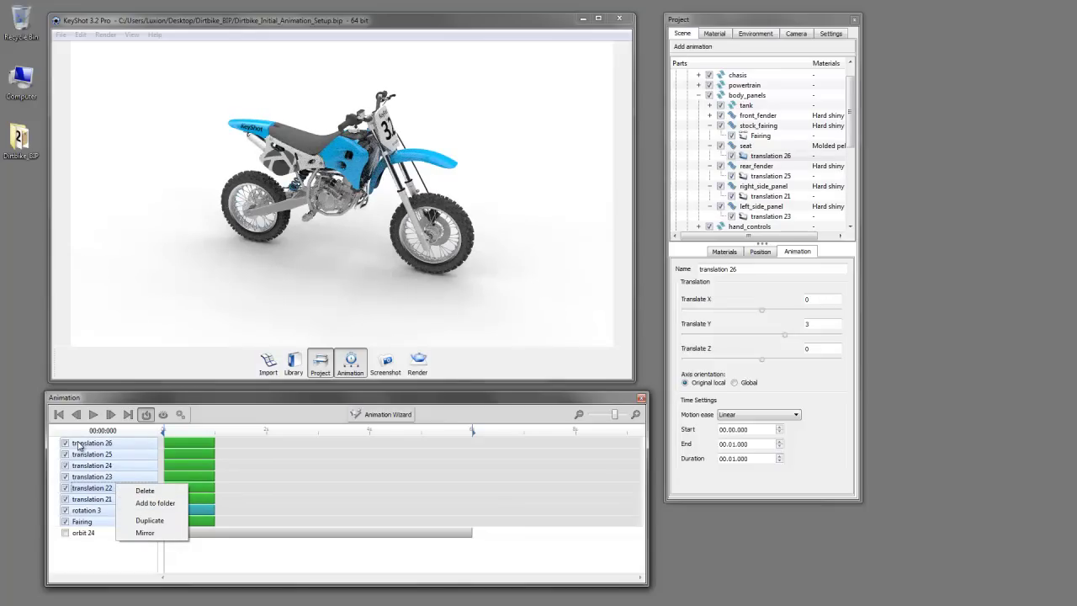
{"action": "left_click", "coordinate": [151, 503]}
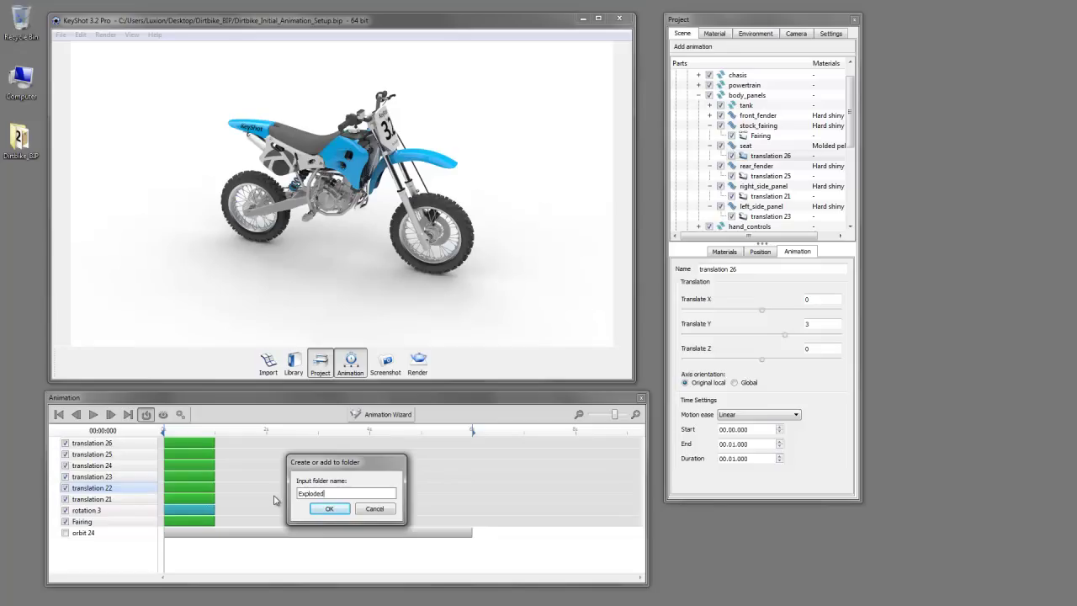
{"action": "key", "text": "Return"}
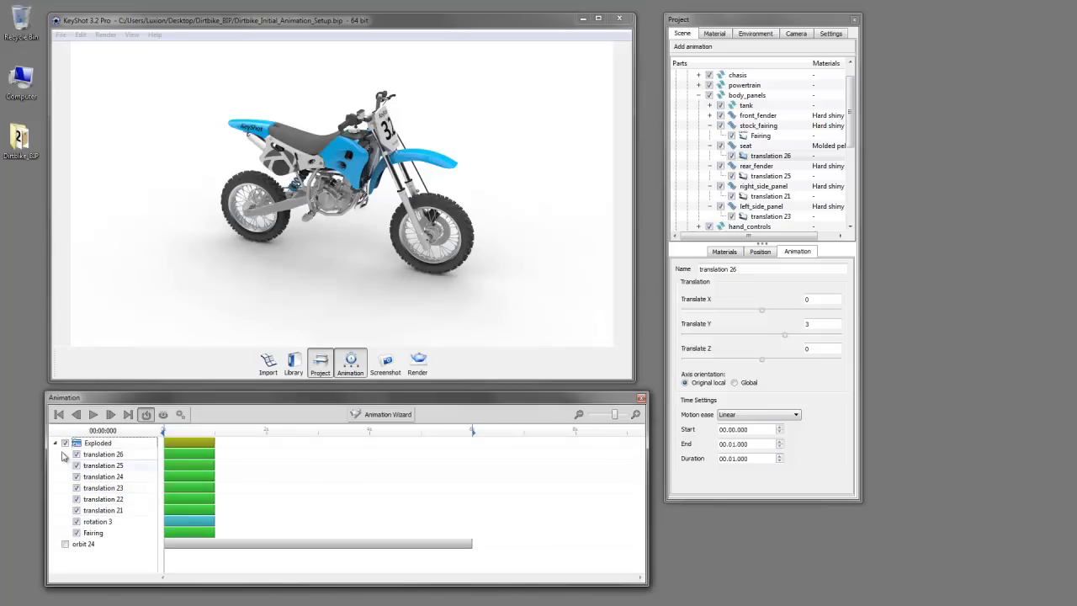
{"action": "left_click", "coordinate": [58, 443]}
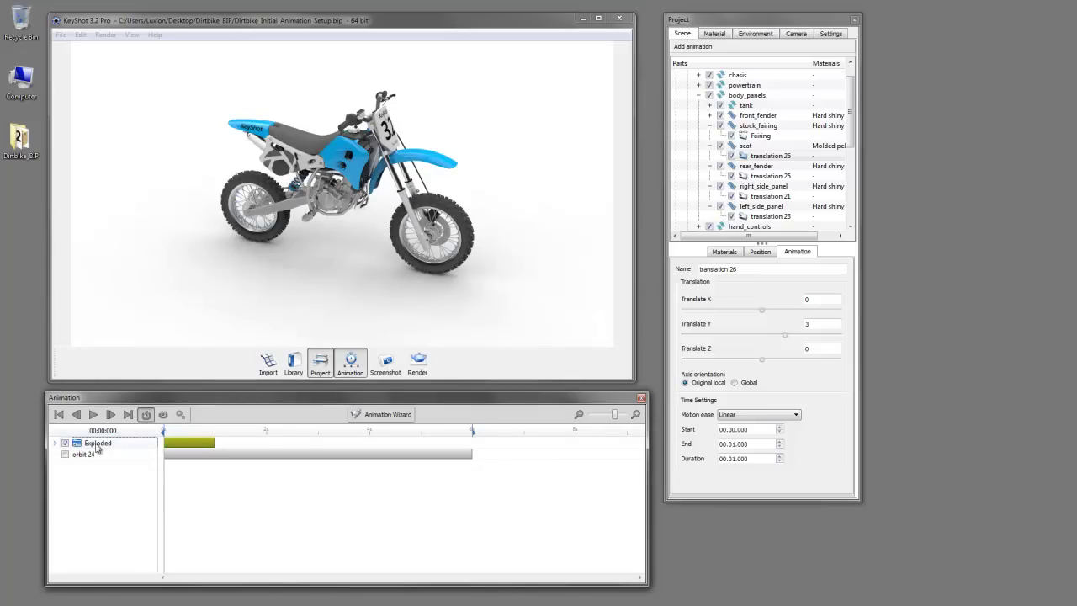
Step: Shift the Exploded folder to start at 1.040 s and re-enable orbit 24
{"action": "left_click", "coordinate": [97, 445]}
{"action": "left_click_drag", "start_coordinate": [170, 444], "coordinate": [221, 443]}
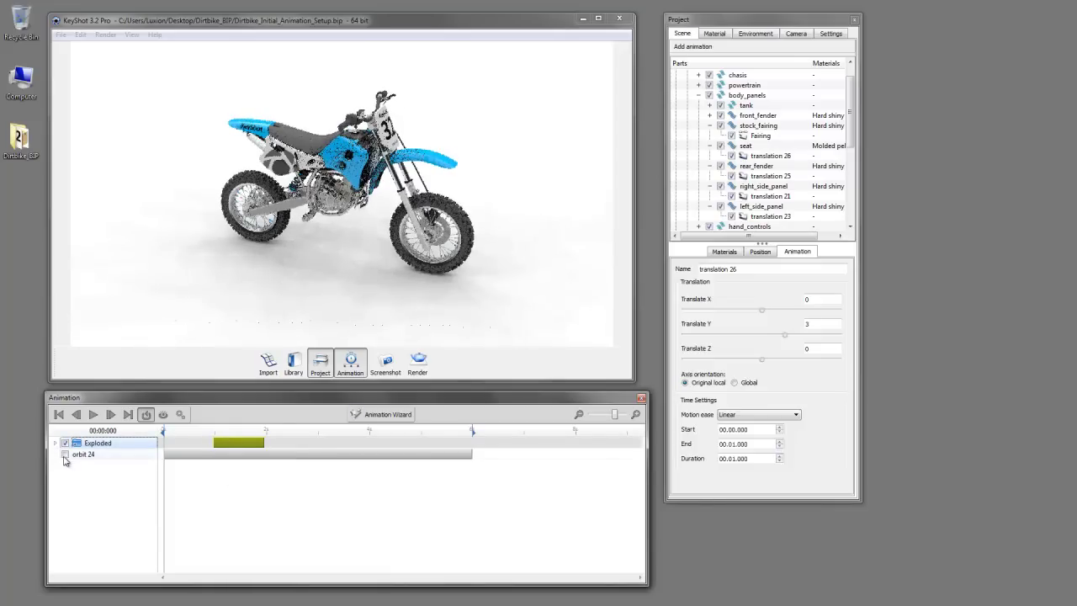
{"action": "left_click", "coordinate": [65, 455]}
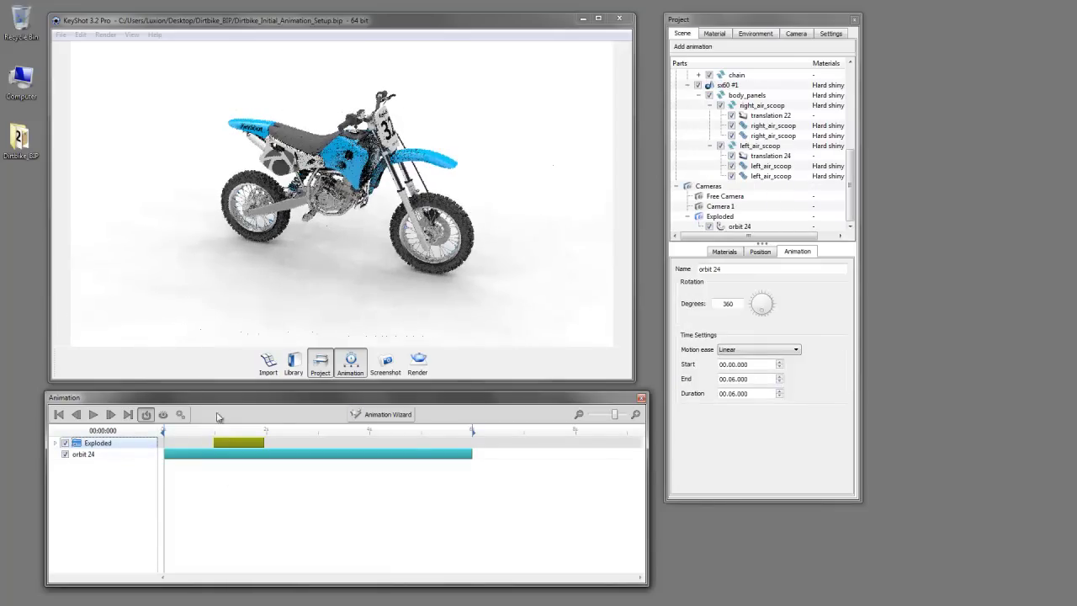
Step: Create a mirrored copy of the Exploded folder and expand Exploded
{"action": "right_click", "coordinate": [108, 447]}
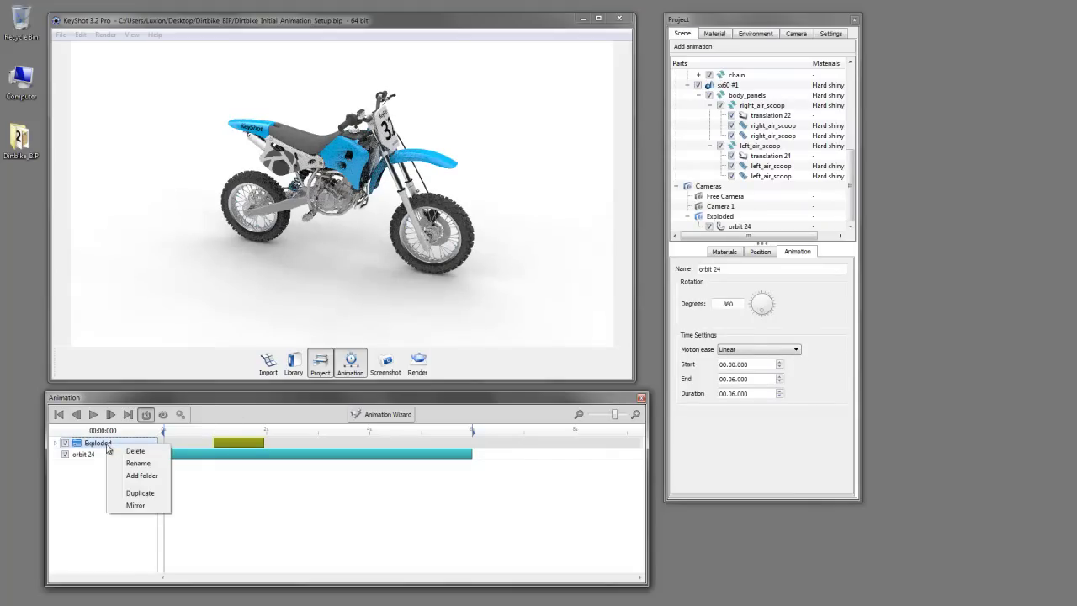
{"action": "left_click", "coordinate": [136, 505]}
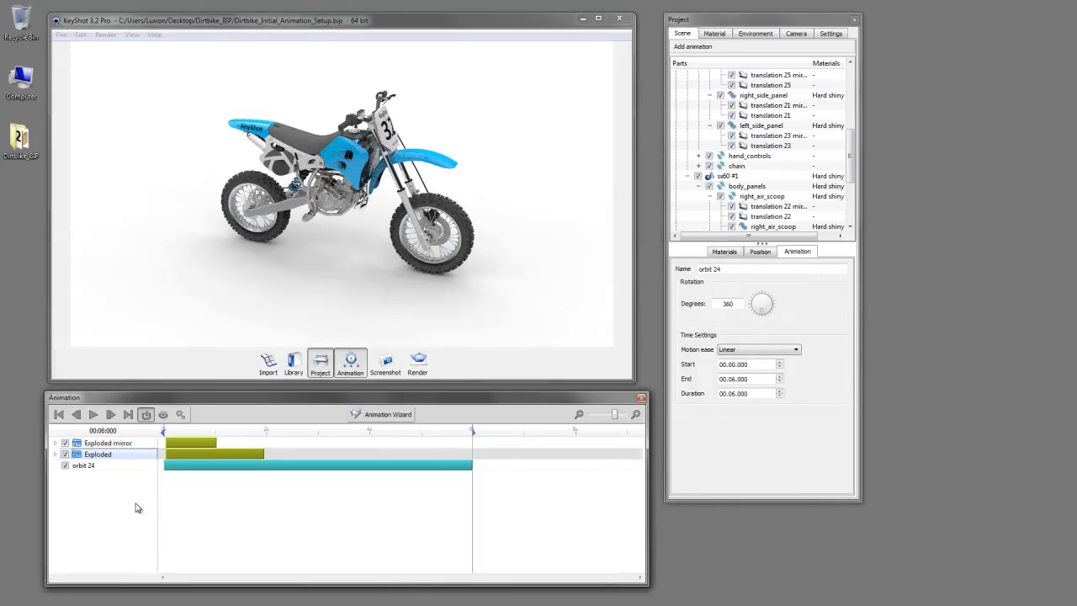
{"action": "left_click", "coordinate": [56, 455]}
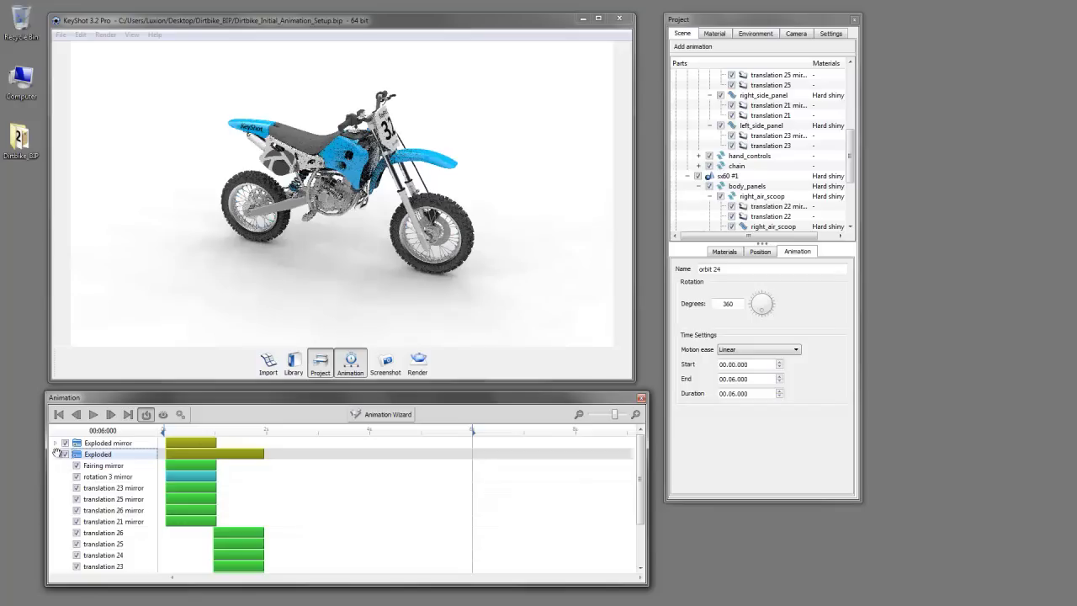
Step: Move the mirror animations into Exploded mirror and start it near 2.9 seconds
{"action": "left_click", "coordinate": [114, 465]}
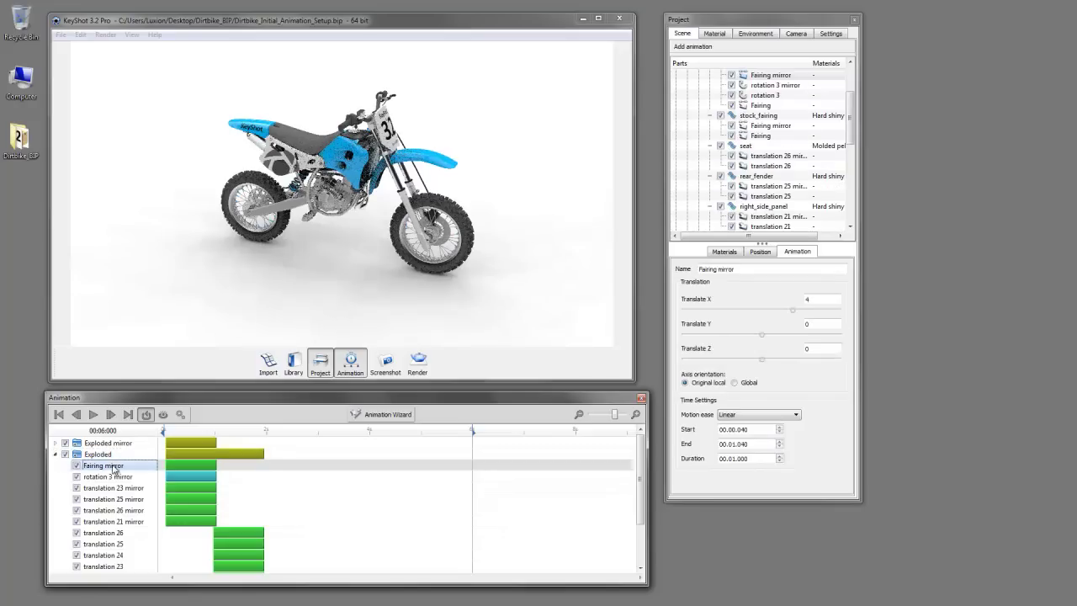
{"action": "left_click", "coordinate": [107, 521], "text": "shift"}
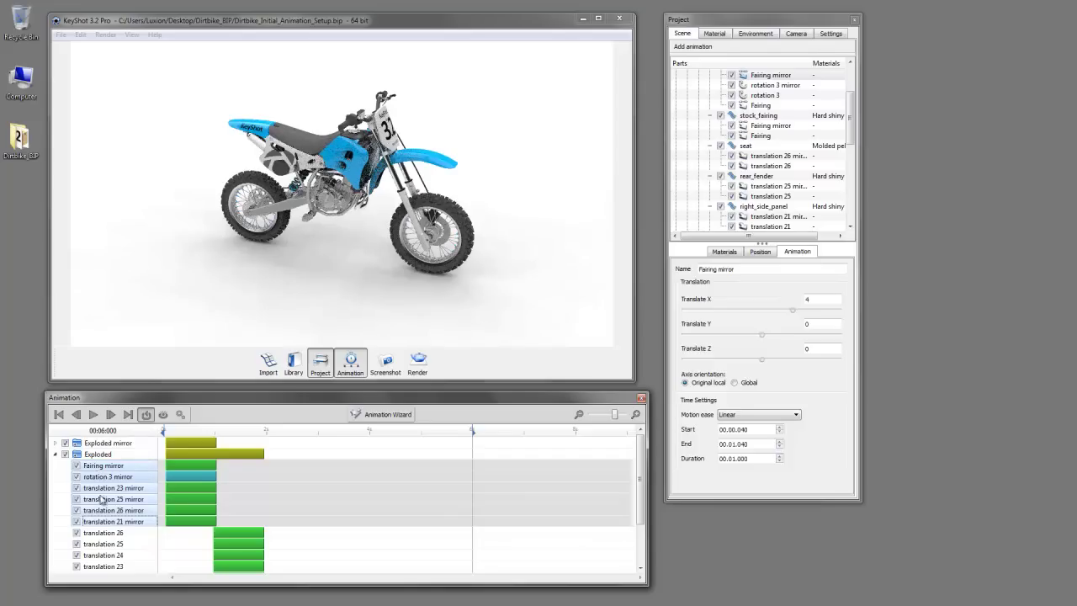
{"action": "left_click_drag", "start_coordinate": [105, 487], "coordinate": [106, 446]}
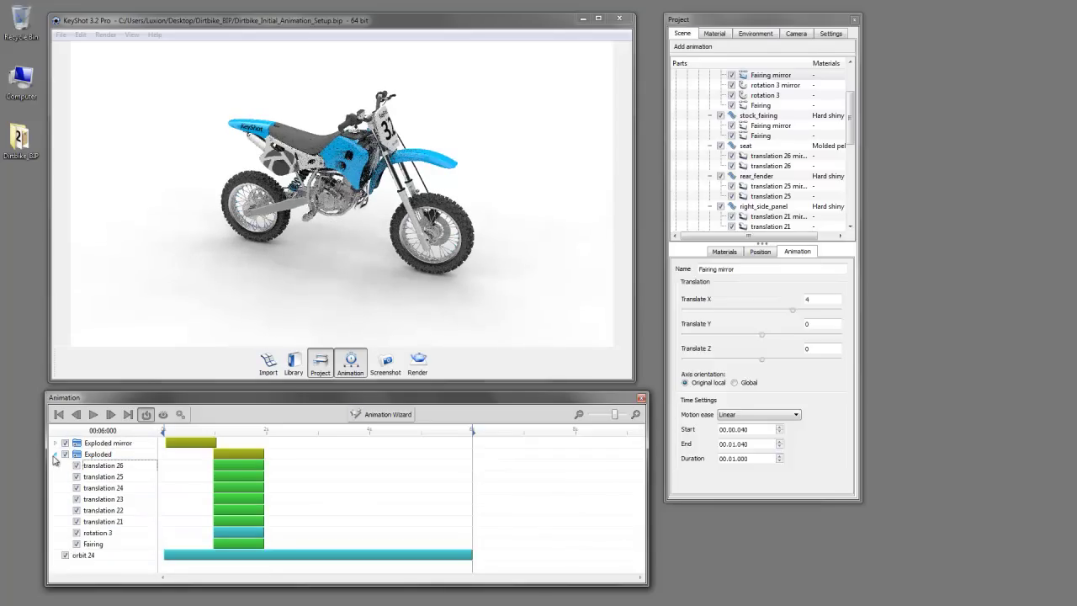
{"action": "left_click", "coordinate": [55, 455]}
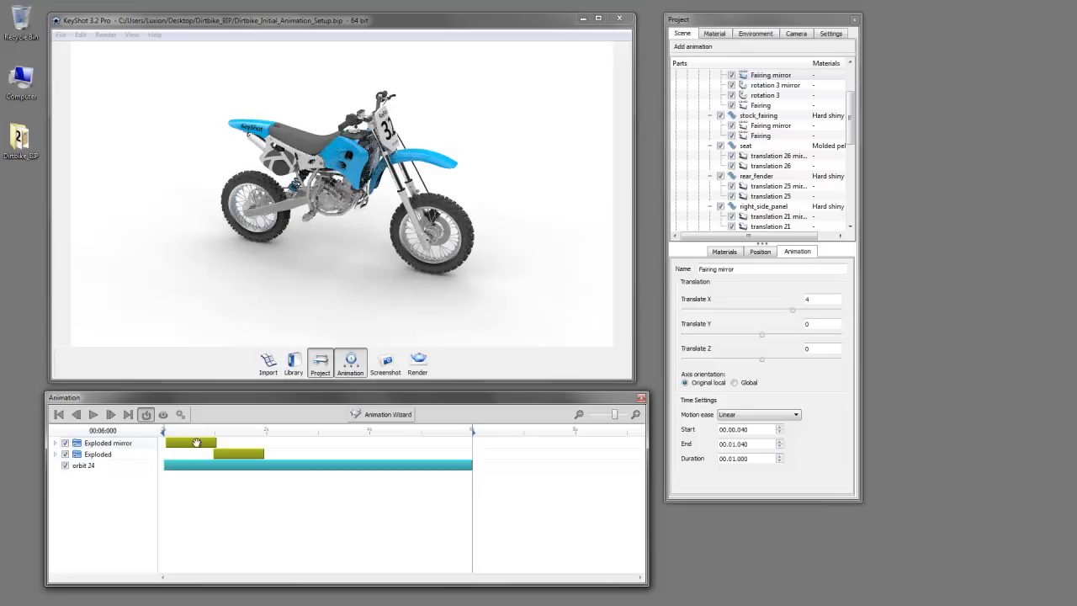
{"action": "left_click_drag", "start_coordinate": [183, 442], "coordinate": [339, 442]}
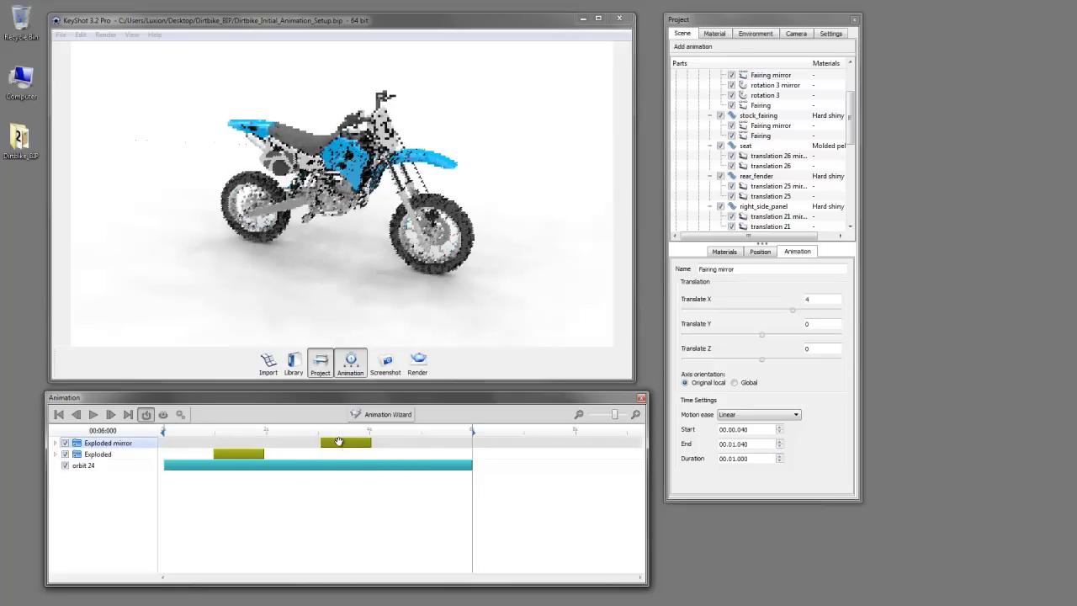
Step: Play the animation from the start to watch the orbit and panel motion
{"action": "left_click", "coordinate": [59, 414]}
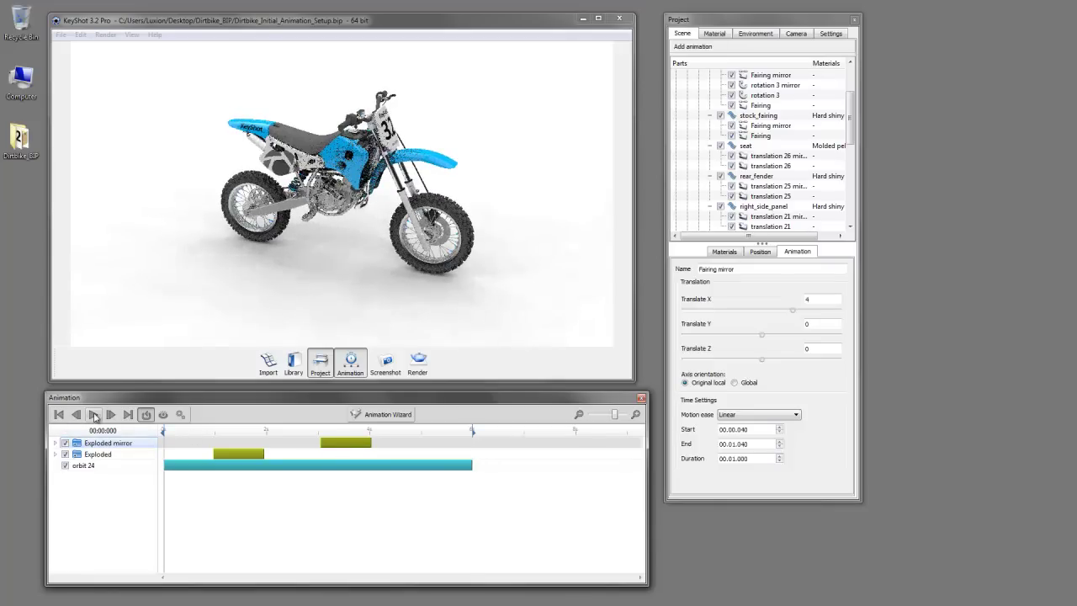
{"action": "left_click", "coordinate": [94, 414]}
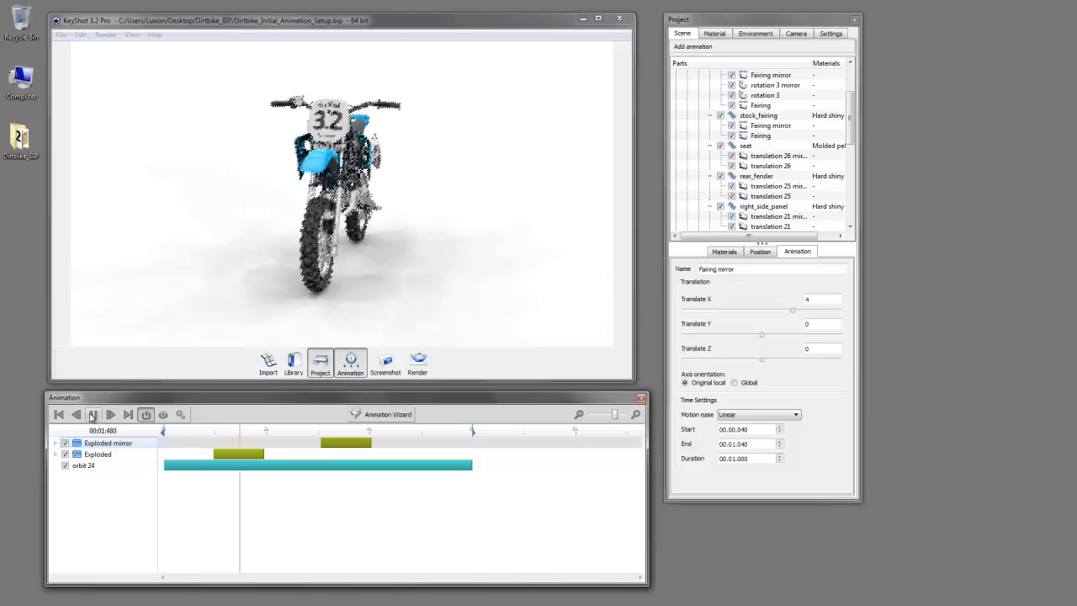